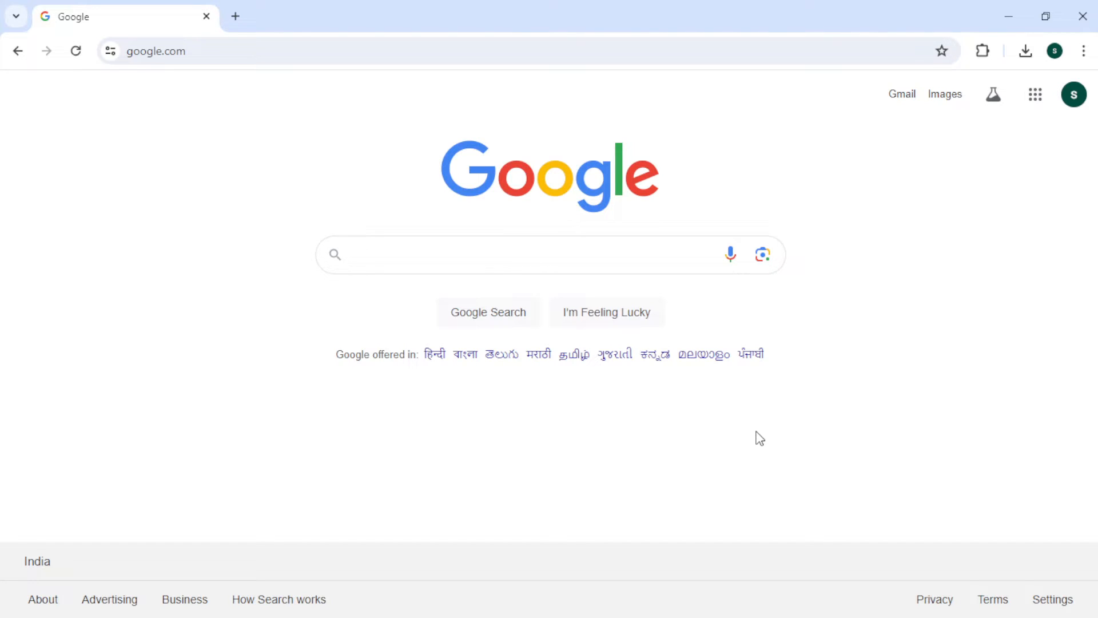
# - Search Google for 'service plus' and open the ServicePlus website at serviceonline.gov.in
pyautogui.write('sr')
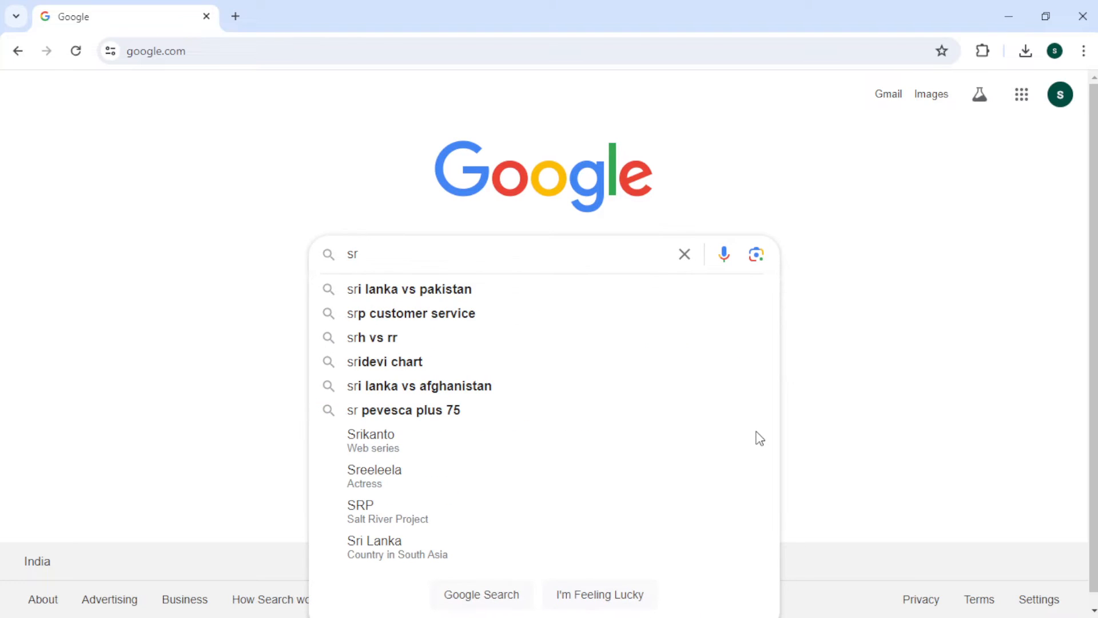
pyautogui.press('BackSpace')
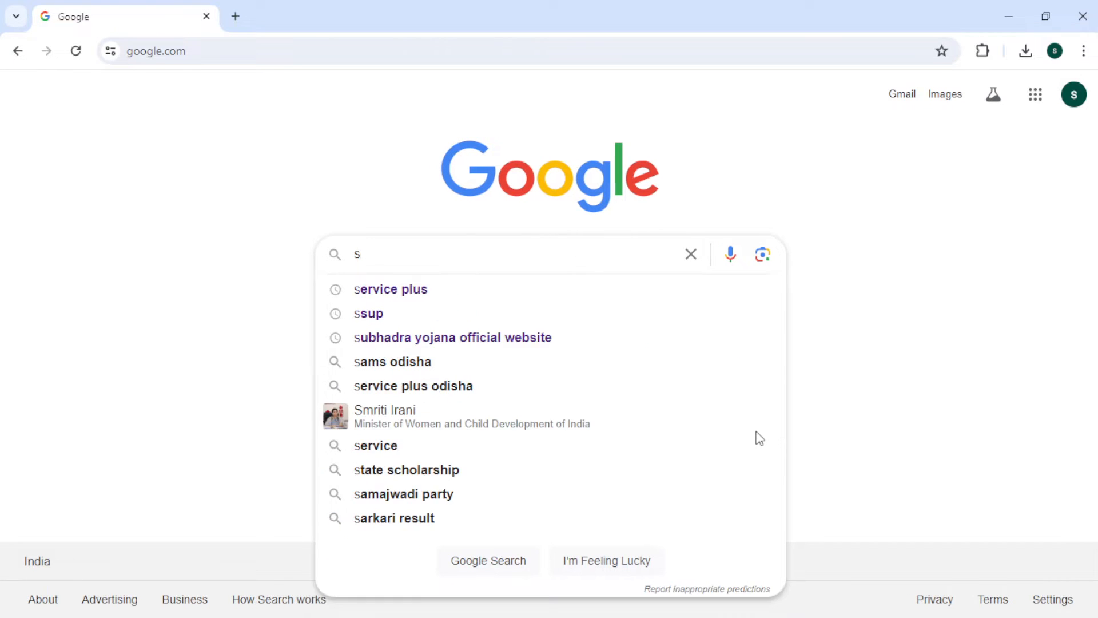
pyautogui.write('er')
pyautogui.press('Down')
pyautogui.press('Return')
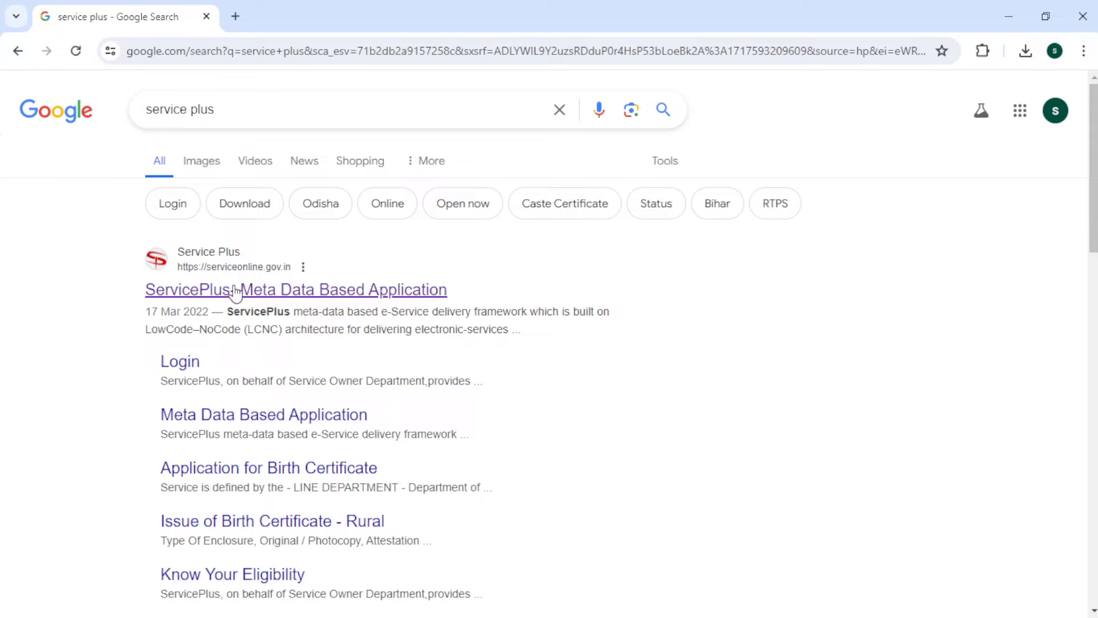
pyautogui.click(235, 291)
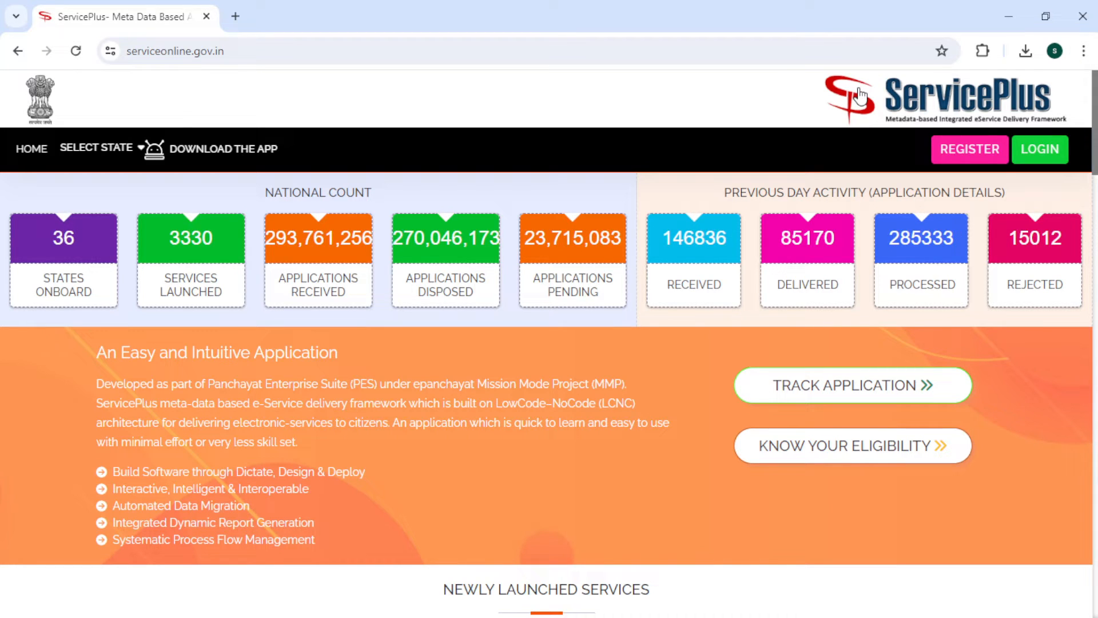
# - Go to the Citizen Registration page from the ServicePlus home page
pyautogui.click(968, 152)
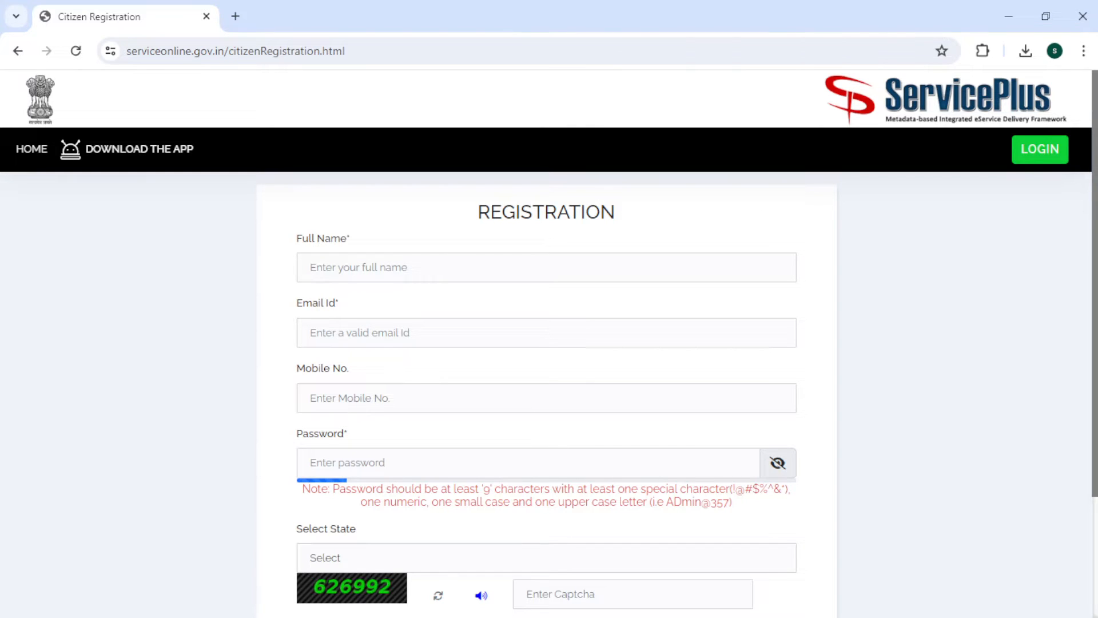
# - Review the registration form's sample password rule and scroll down to the state field
pyautogui.moveTo(1095, 177); pyautogui.dragTo(1095, 200)
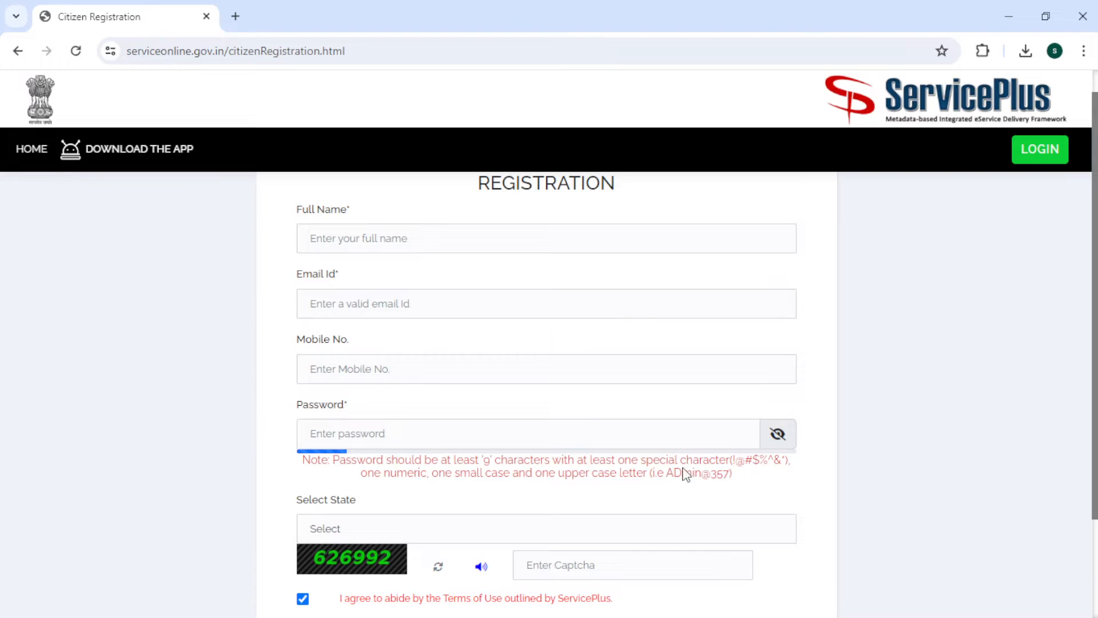
pyautogui.moveTo(666, 473); pyautogui.dragTo(743, 475)
pyautogui.scroll(-1, 1094, 378)
pyautogui.scroll(-2, 546, 395)
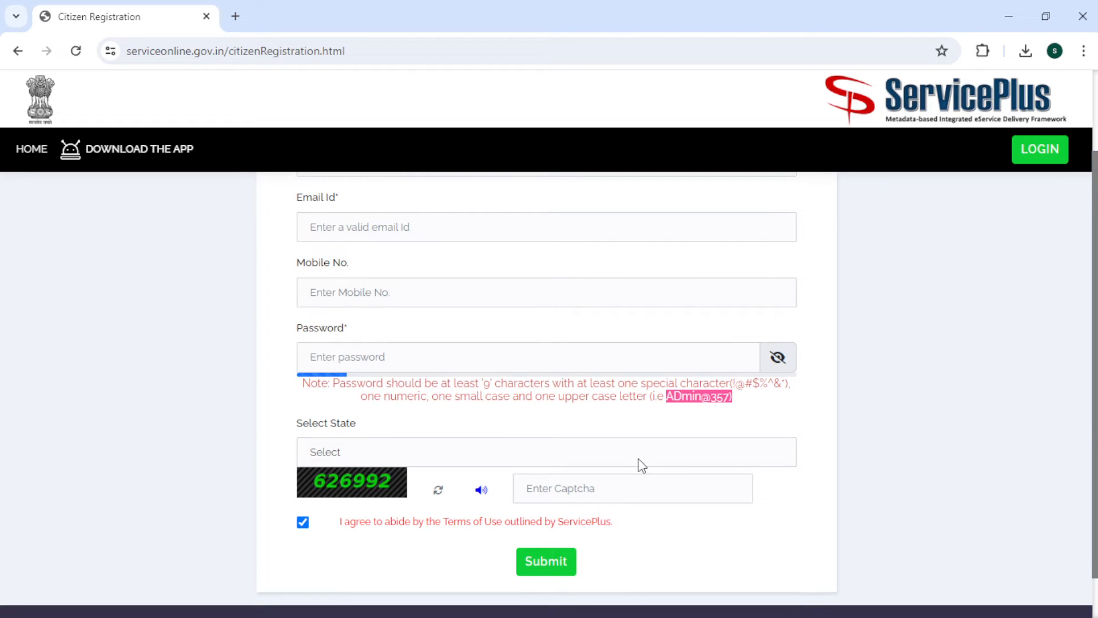
# - Select ODISHA as the registration state, then go to the login page
pyautogui.click(622, 449)
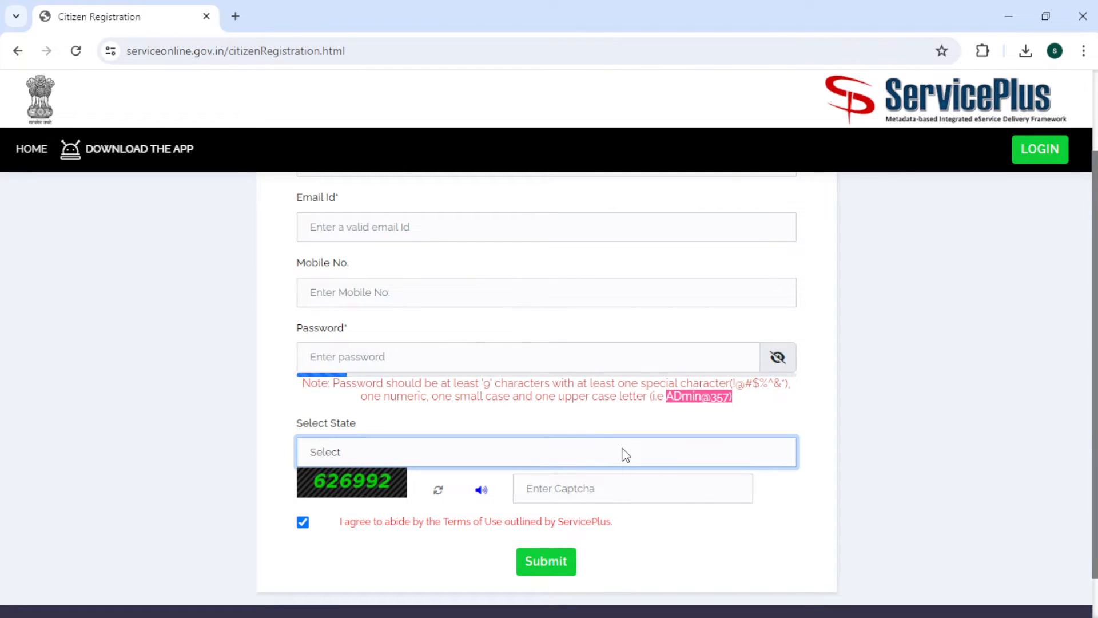
pyautogui.press('o')
pyautogui.click(866, 437)
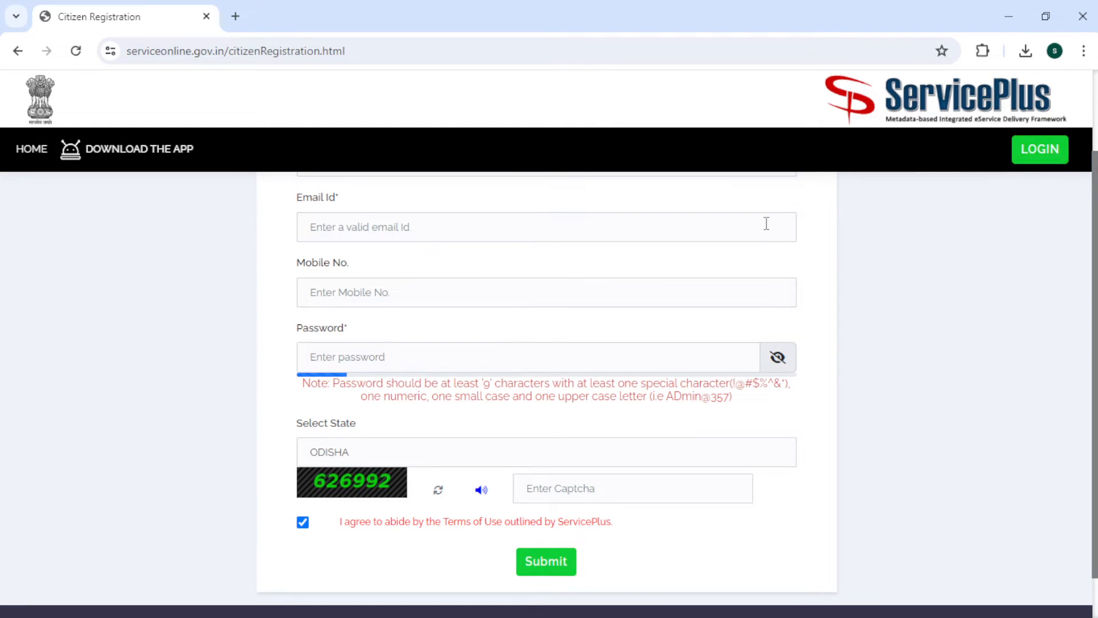
pyautogui.click(1035, 149)
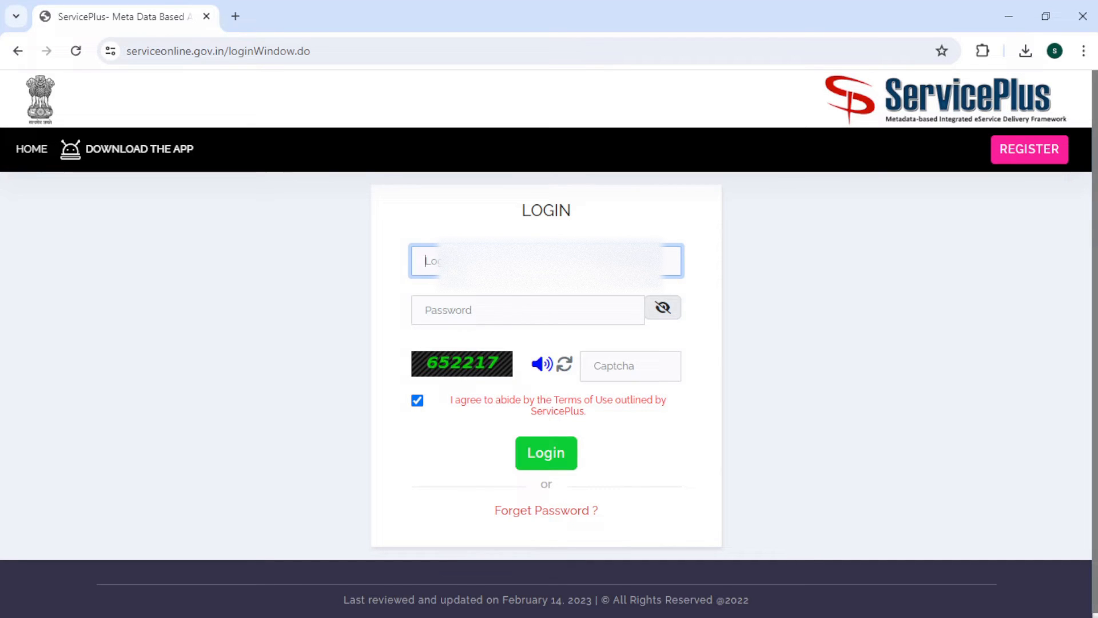
# - Log in with the citizen login ID, account password and the displayed captcha
pyautogui.write('sric')
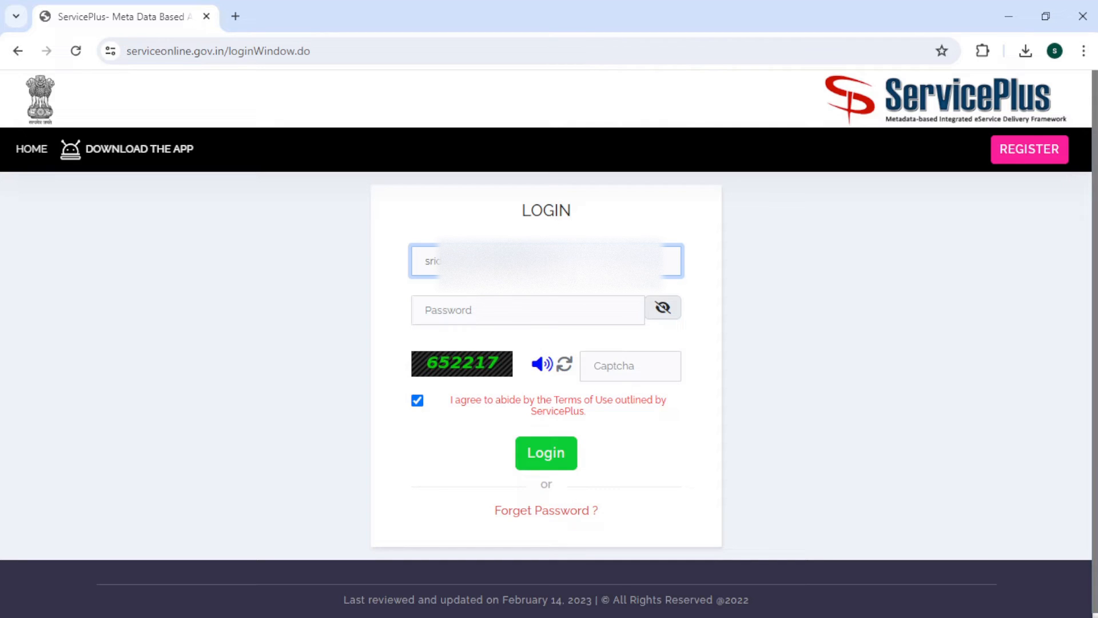
pyautogui.click(547, 314)
pyautogui.write('*****')
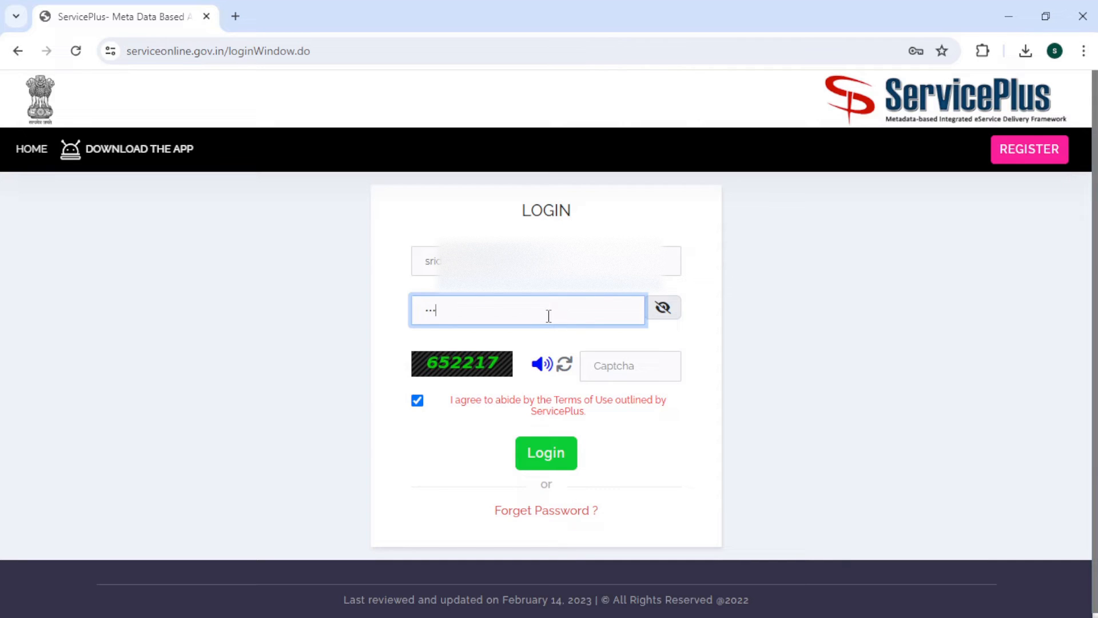
pyautogui.write('****')
pyautogui.click(600, 368)
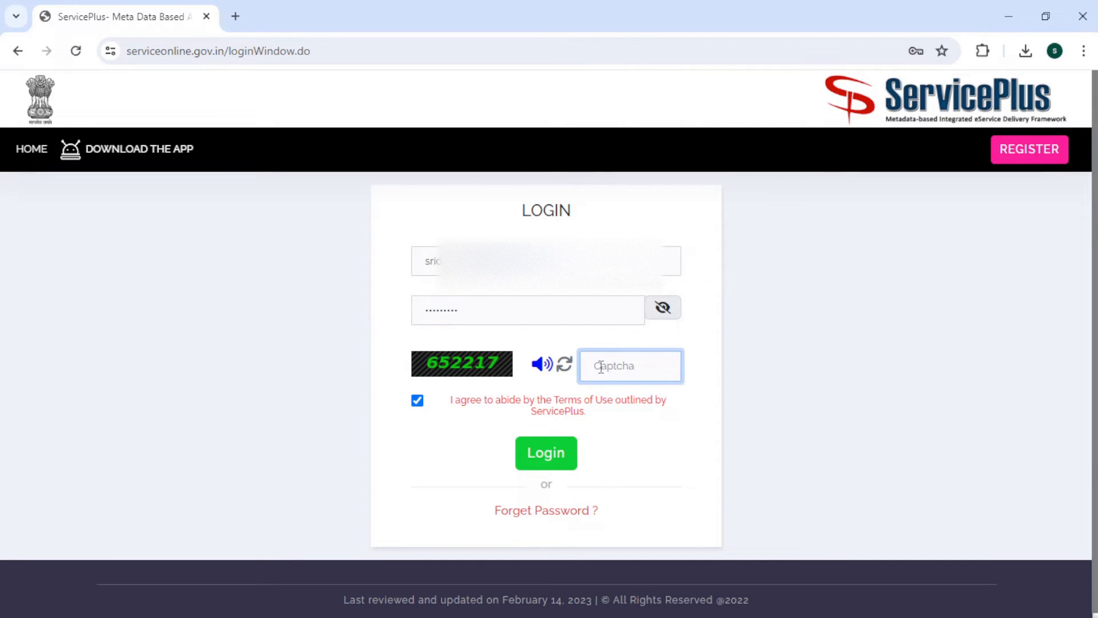
pyautogui.write('652217')
pyautogui.click(554, 460)
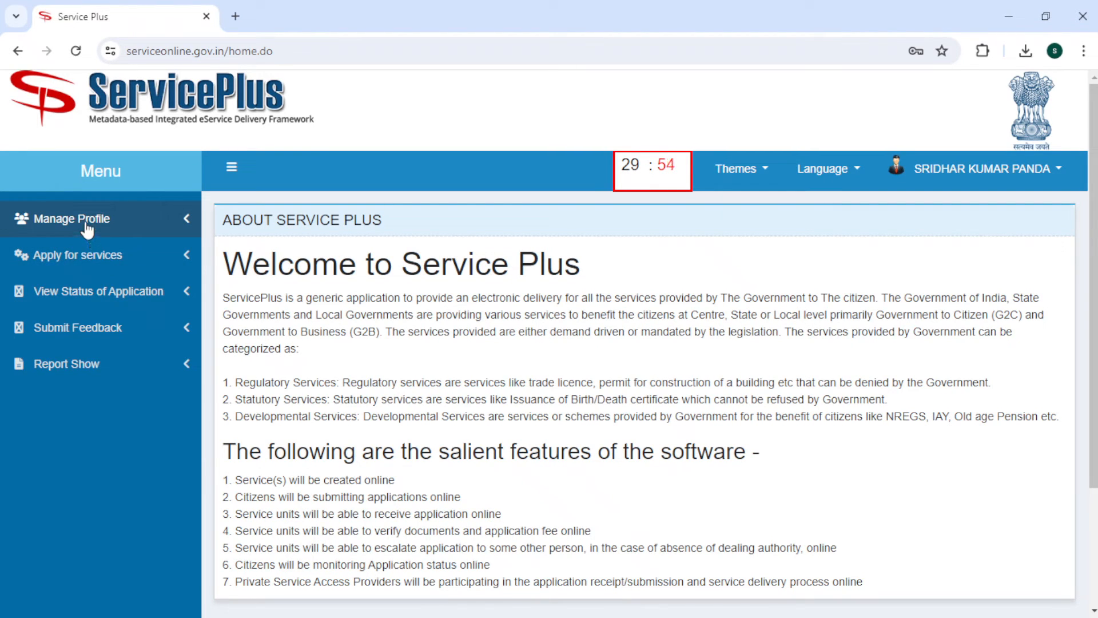
# - Search all available services for 'income' and open Issuance of Income Certificate
pyautogui.click(90, 258)
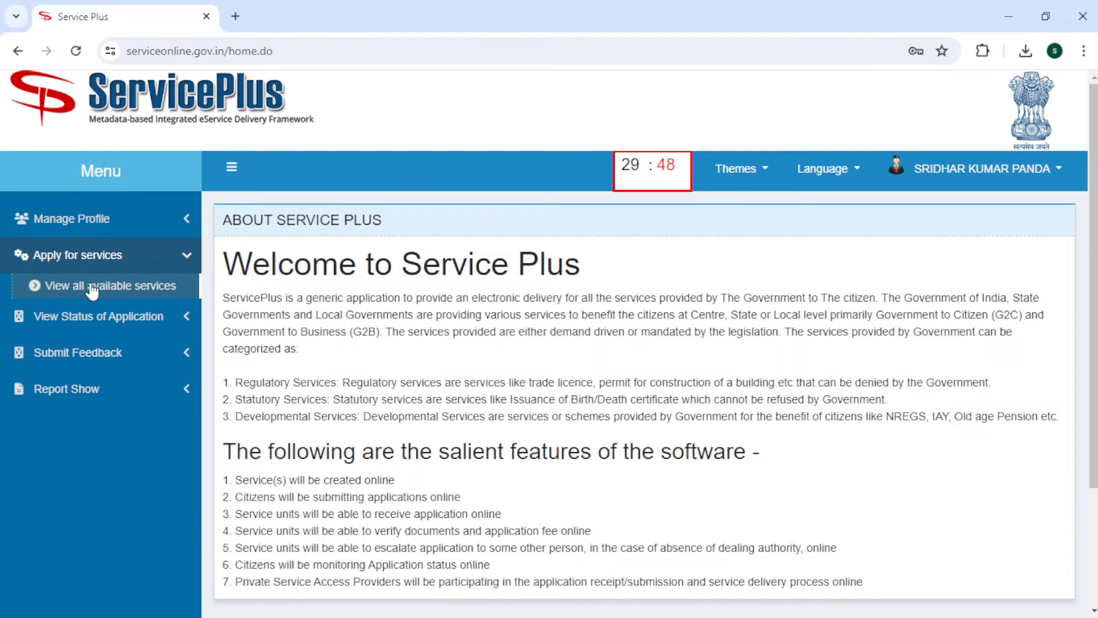
pyautogui.click(90, 285)
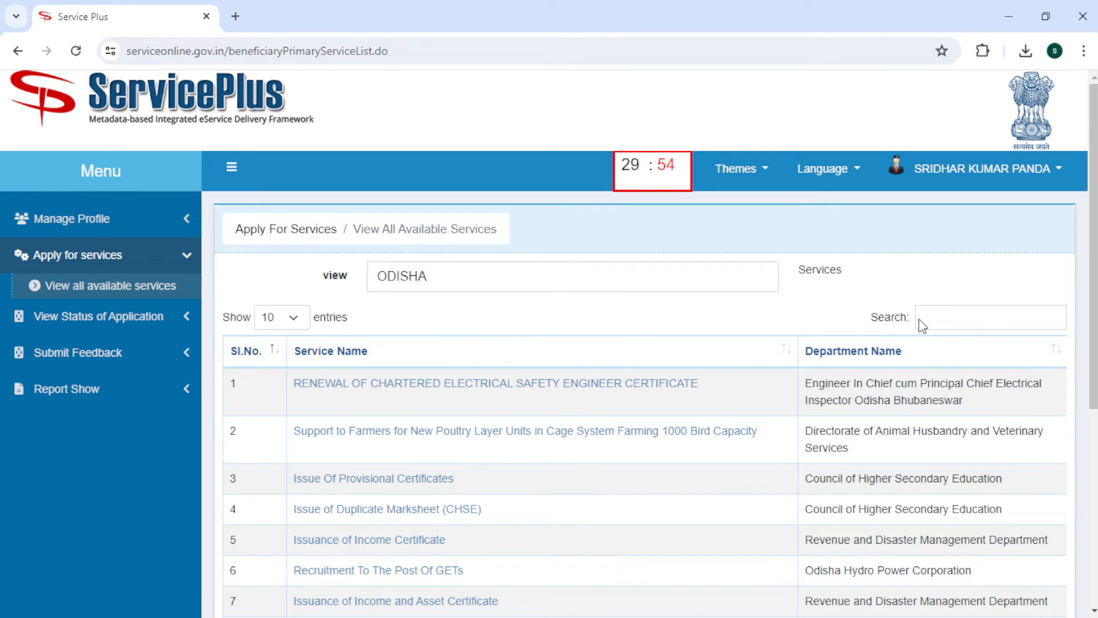
pyautogui.click(936, 313)
pyautogui.write('i')
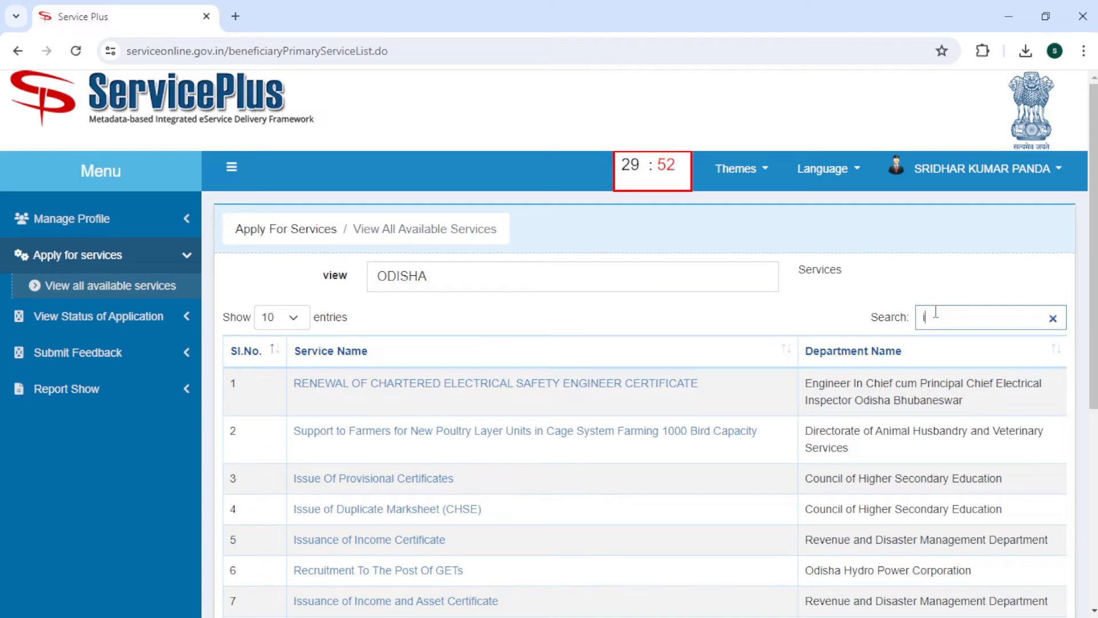
pyautogui.write('ncome')
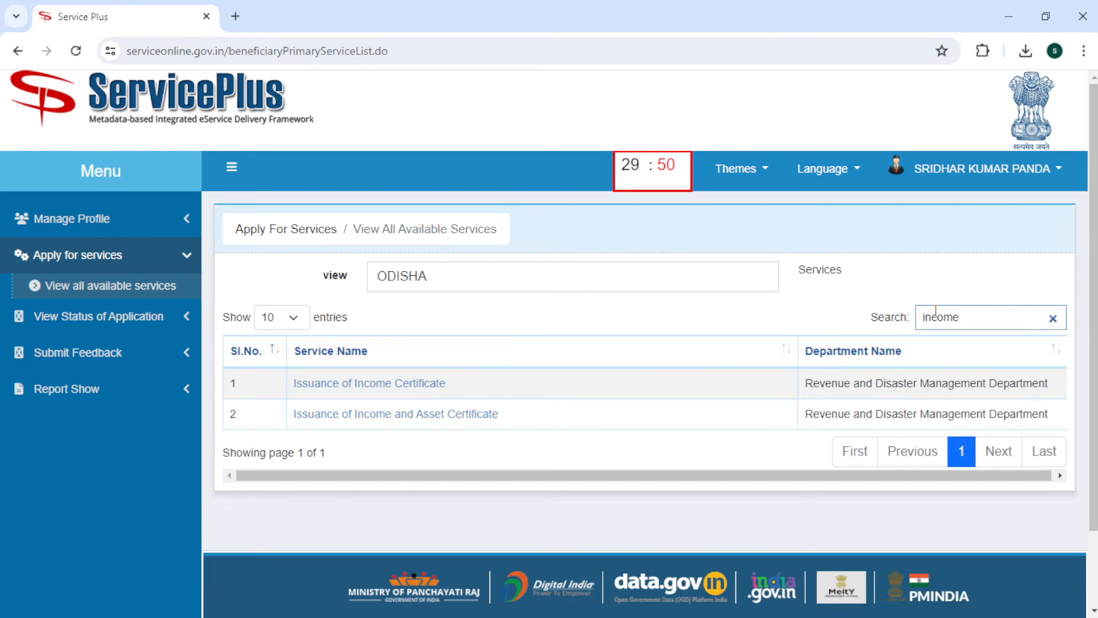
pyautogui.click(332, 386)
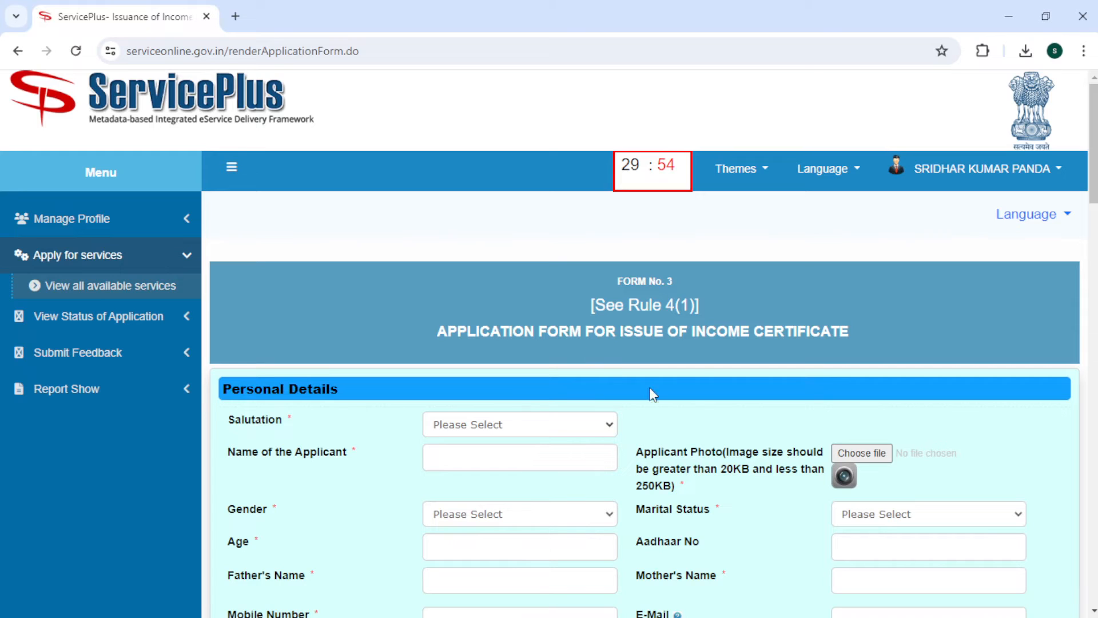
# - Choose Shri as the applicant's salutation on the application form
pyautogui.moveTo(1094, 177)
pyautogui.mouseDown()
pyautogui.moveTo(1094, 335)
pyautogui.moveTo(1094, 198)
pyautogui.mouseUp()
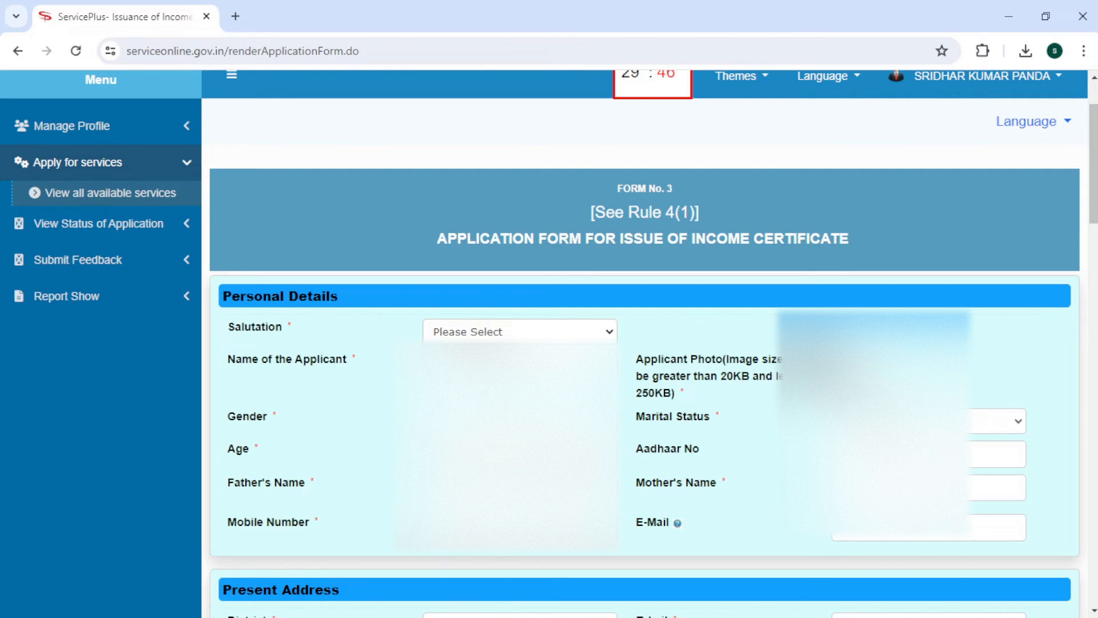
pyautogui.click(483, 357)
# - Enter the applicant's mother's name, a mandatory field like Marital Status
pyautogui.scroll(-5, 644, 343)
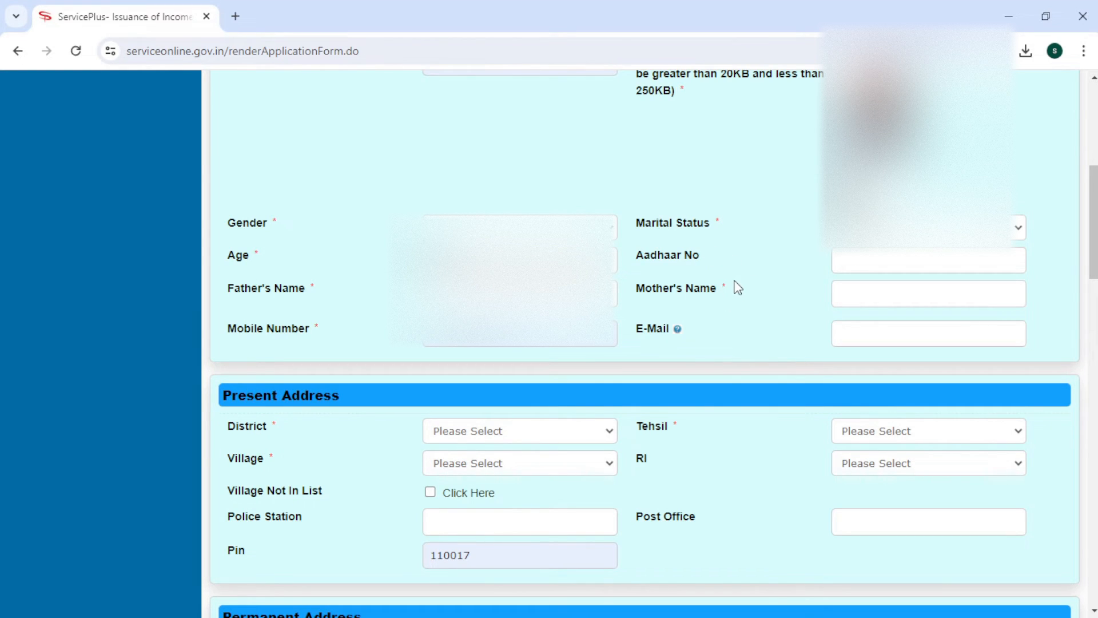
pyautogui.moveTo(726, 287); pyautogui.dragTo(717, 287)
pyautogui.moveTo(724, 223); pyautogui.dragTo(713, 223)
pyautogui.click(714, 223)
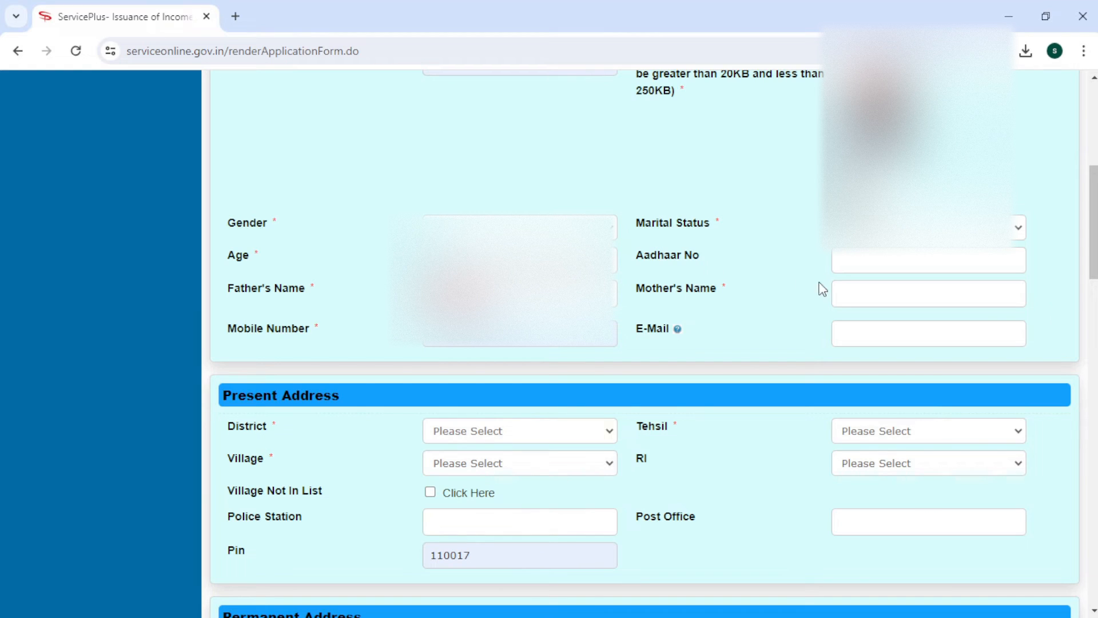
pyautogui.click(843, 293)
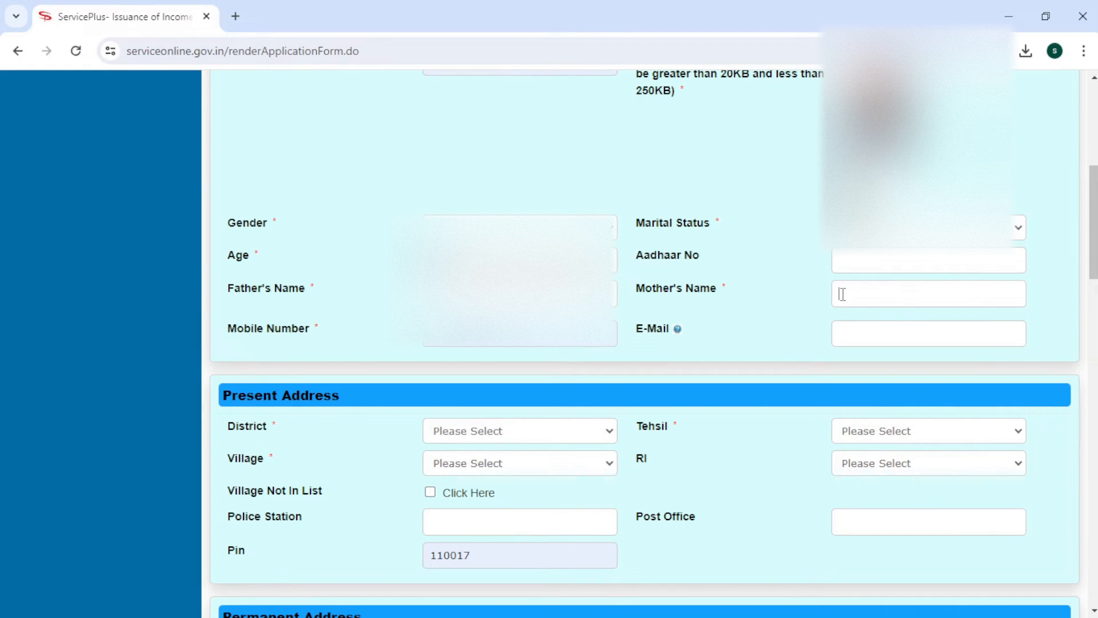
# - Choose the present address district, tehsil, village and RI from the dropdowns
pyautogui.moveTo(1095, 259); pyautogui.dragTo(1096, 329)
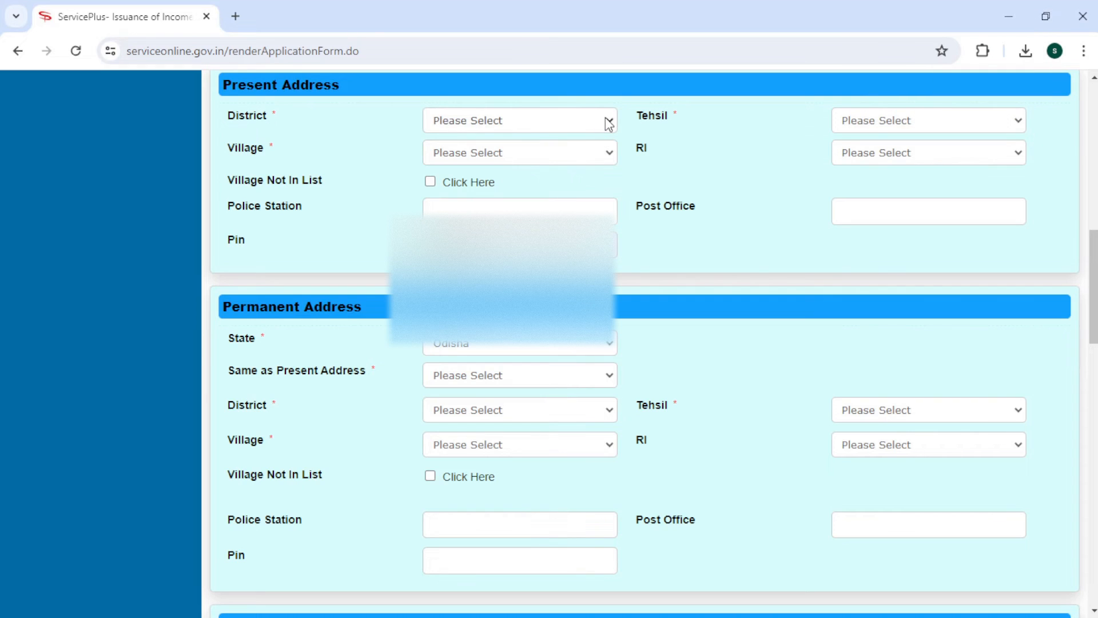
pyautogui.press('m')
pyautogui.press('m')
pyautogui.press('b')
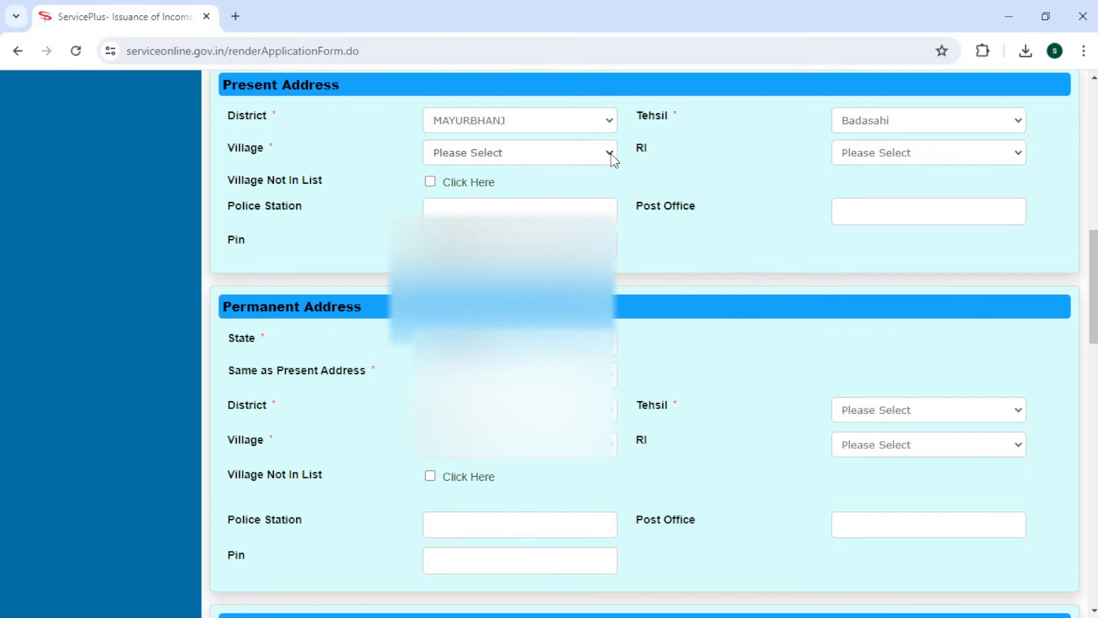
pyautogui.press('m')
pyautogui.press('s')
pyautogui.press('m')
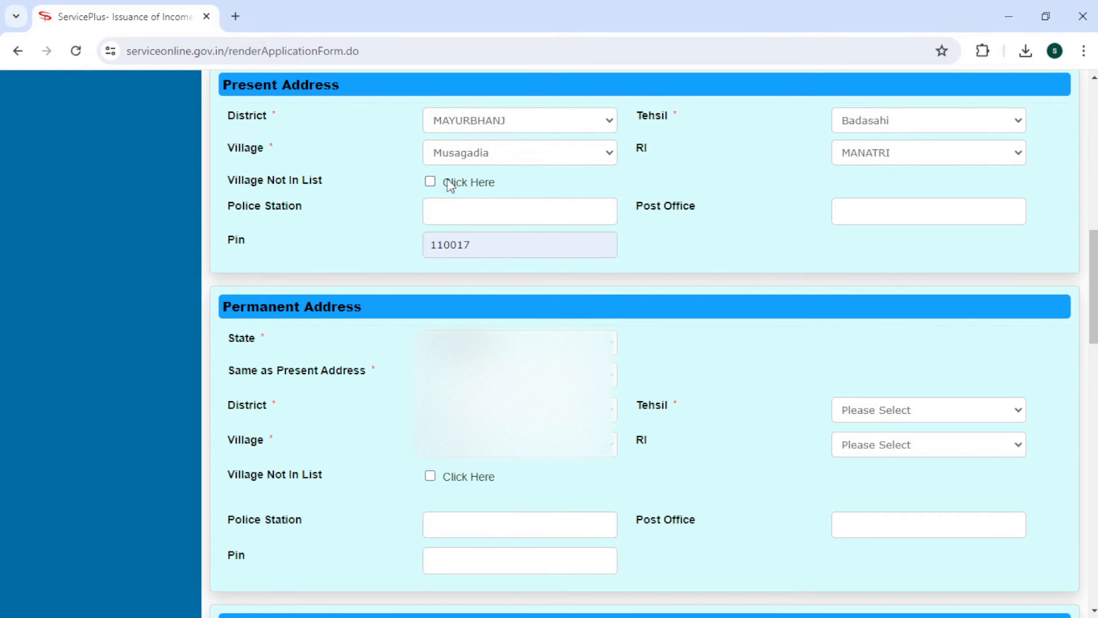
# - Enter the present address police station, post office and corrected pin code
pyautogui.click(495, 208)
pyautogui.write('Badasahi')
pyautogui.click(850, 215)
pyautogui.write('Pruthunath P')
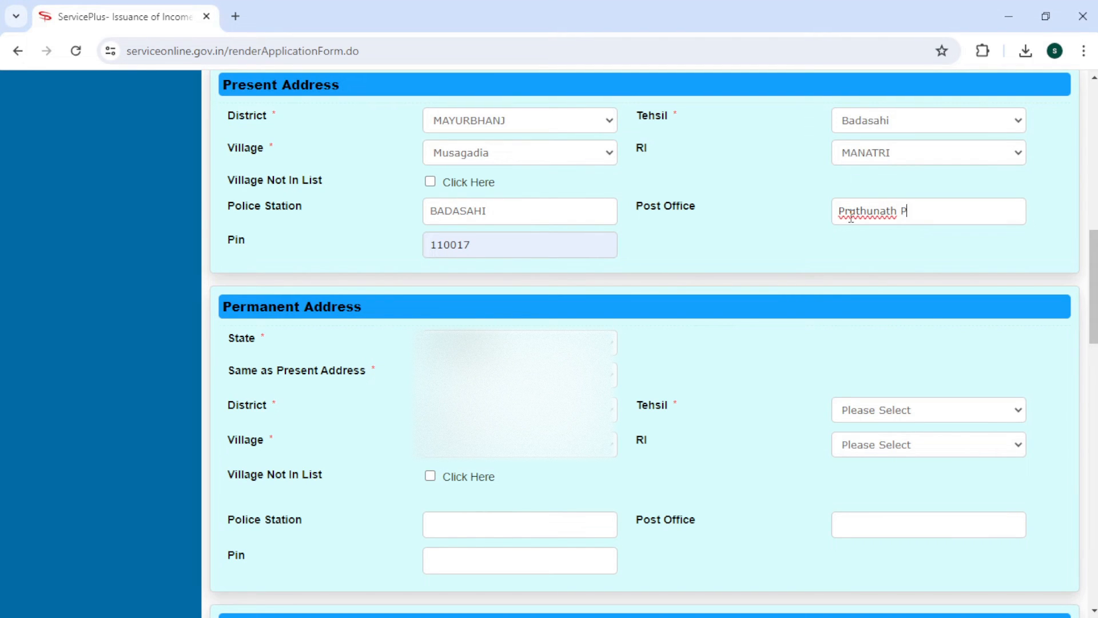
pyautogui.write('ur')
pyautogui.moveTo(1093, 245); pyautogui.dragTo(1094, 272)
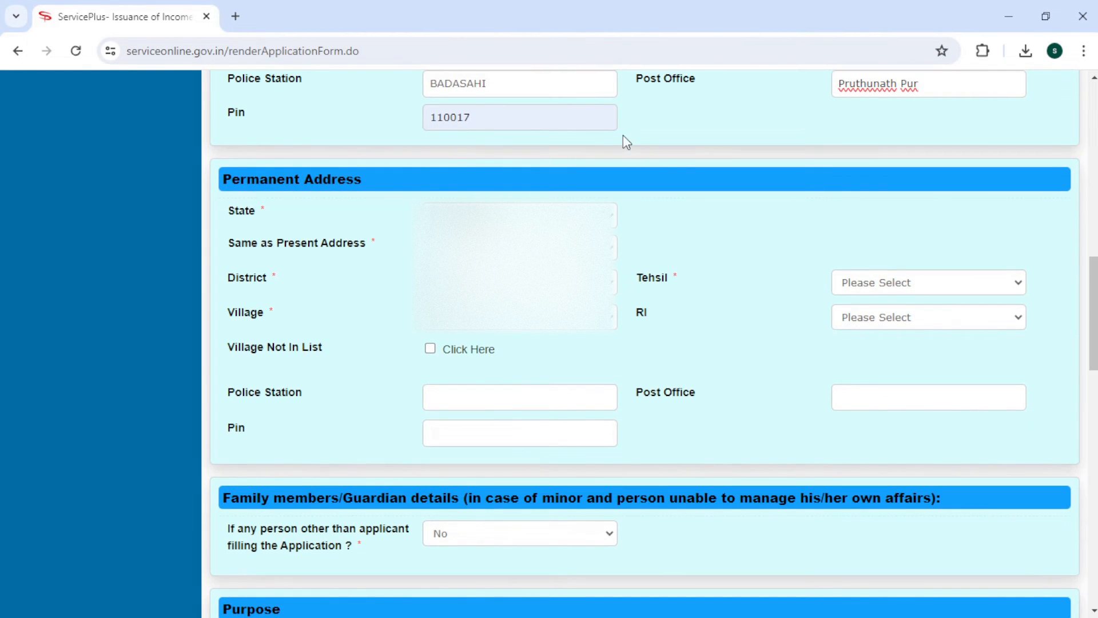
pyautogui.click(540, 116)
pyautogui.press('BackSpace')
pyautogui.press('BackSpace')
pyautogui.press('BackSpace')
pyautogui.press('BackSpace')
pyautogui.press('BackSpace')
pyautogui.press('BackSpace')
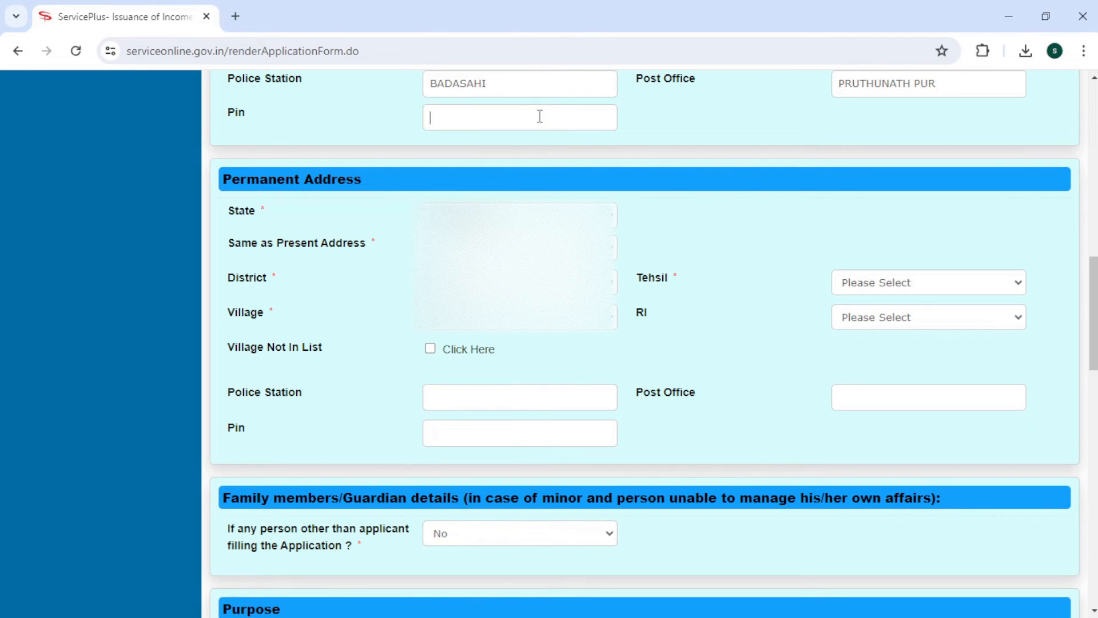
pyautogui.write('757017')
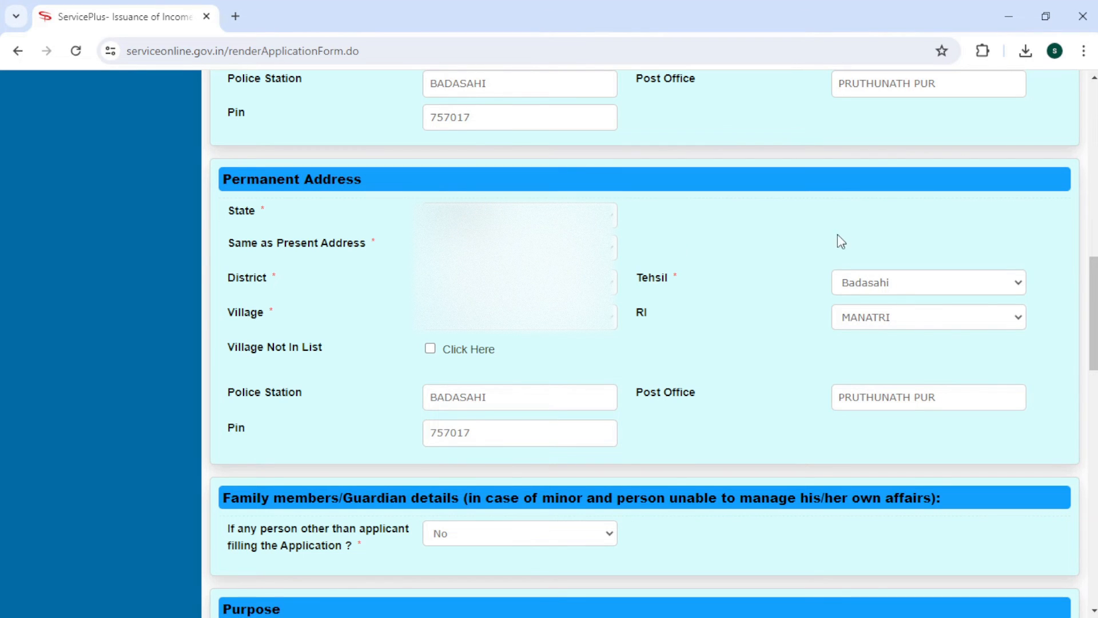
# - Enter 'Higher Study' as the purpose of the income certificate
pyautogui.moveTo(1097, 270); pyautogui.dragTo(1097, 323)
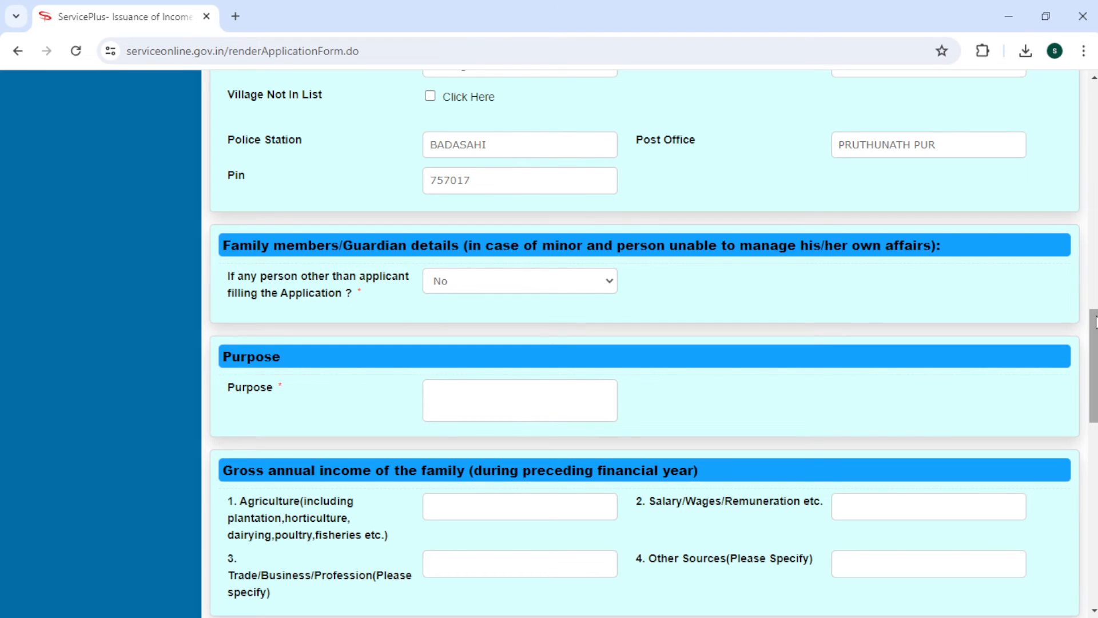
pyautogui.moveTo(1095, 324); pyautogui.dragTo(1095, 350)
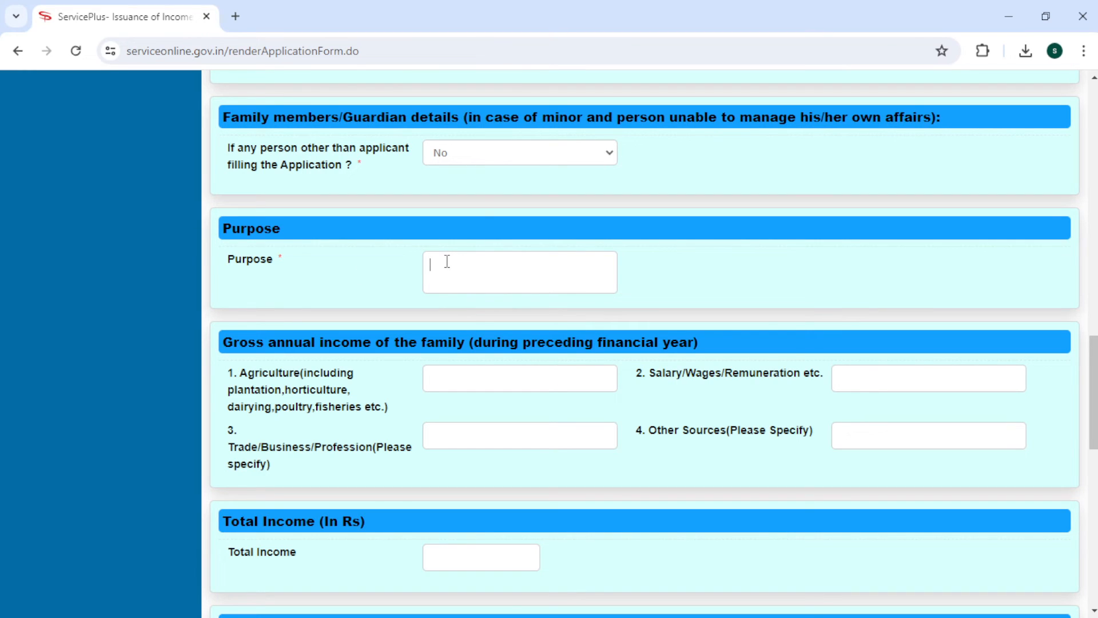
pyautogui.write('Higher Study')
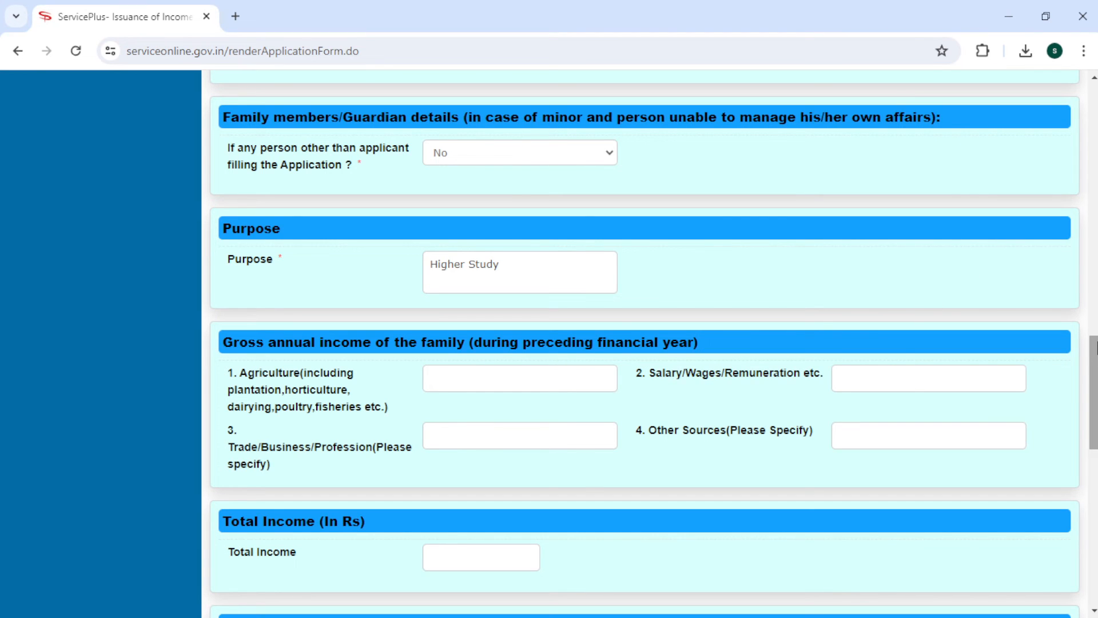
pyautogui.moveTo(1097, 348); pyautogui.dragTo(1097, 380)
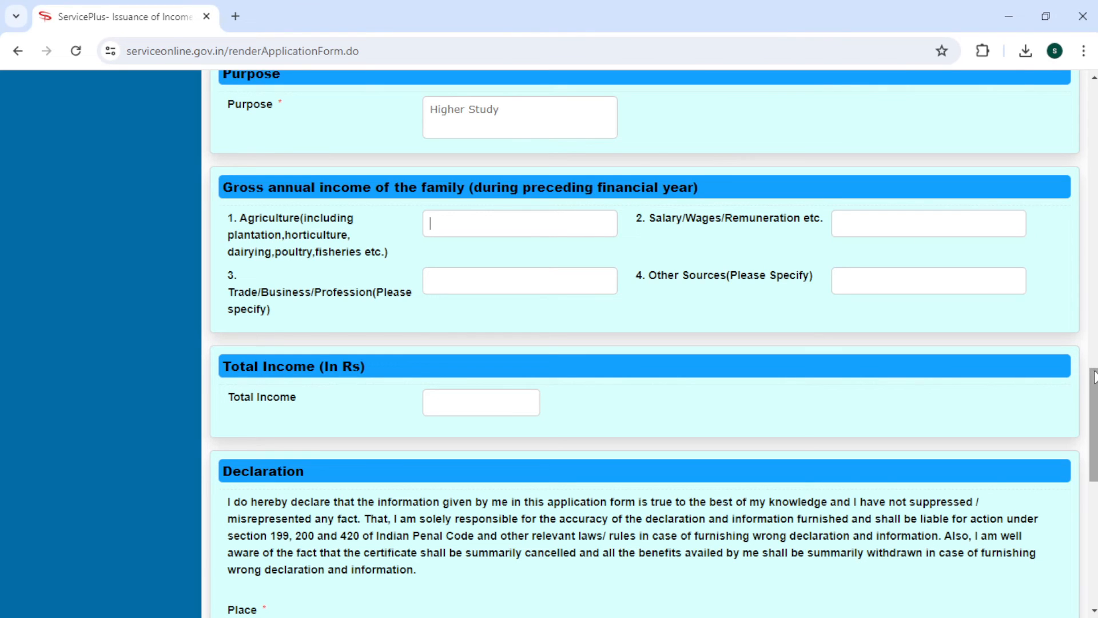
# - Fill in the declaration place, accept the declaration, enter the verification code and submit
pyautogui.moveTo(1093, 376); pyautogui.dragTo(1093, 429)
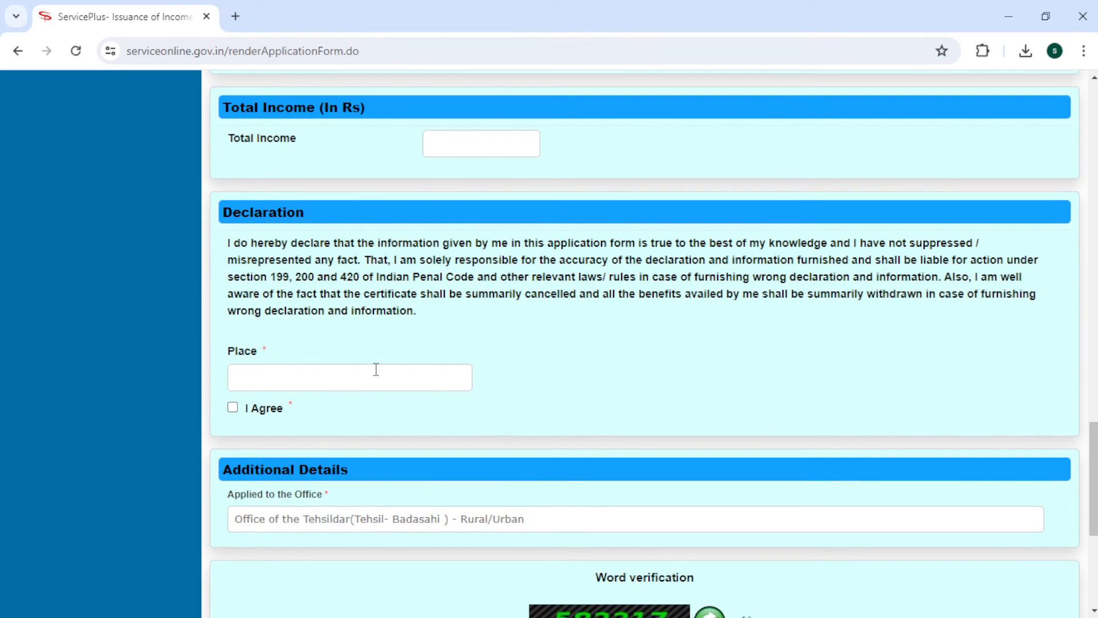
pyautogui.click(376, 369)
pyautogui.write('Musagadia')
pyautogui.click(232, 408)
pyautogui.moveTo(1092, 445); pyautogui.dragTo(1092, 500)
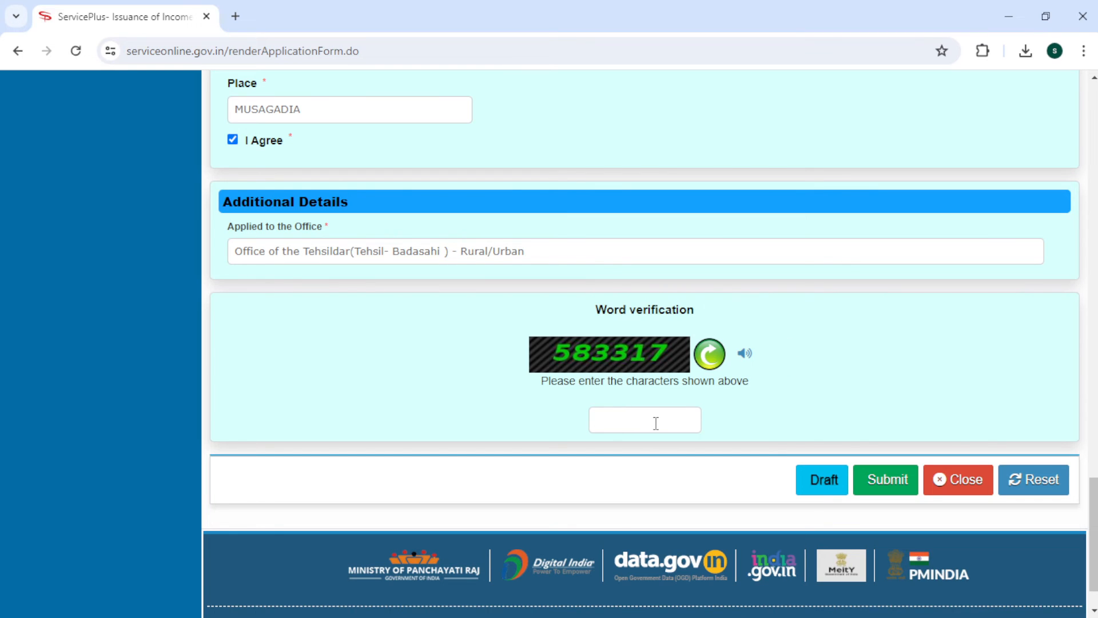
pyautogui.write('583317')
pyautogui.click(893, 485)
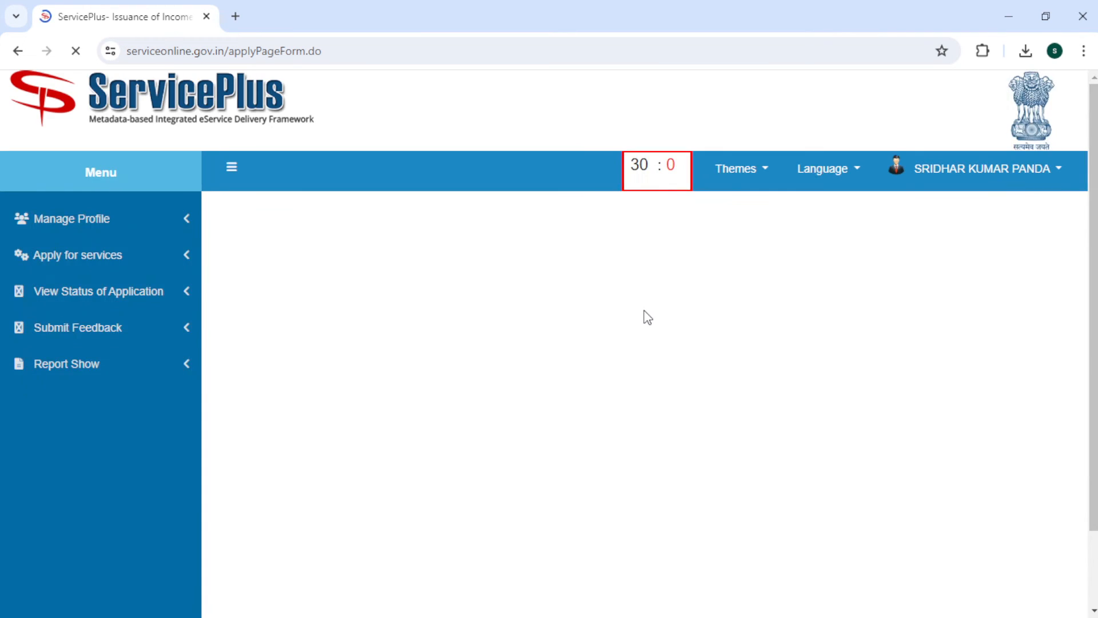
# - Save the draft and go to Attach Annexure at the bottom of the application preview
pyautogui.scroll(-15, 646, 316)
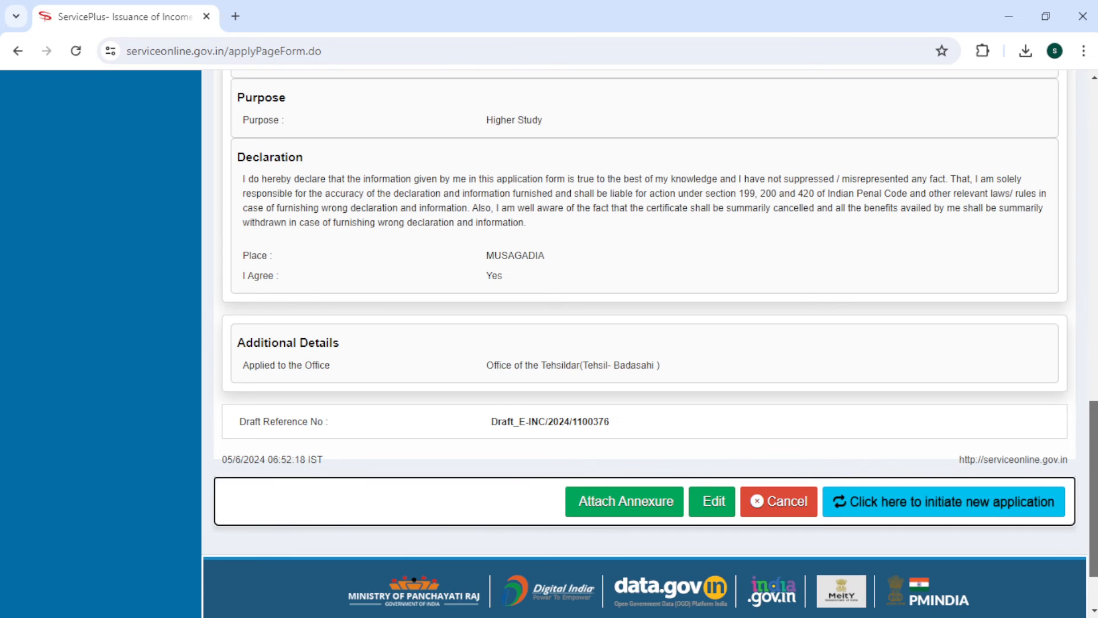
pyautogui.scroll(-2, 646, 343)
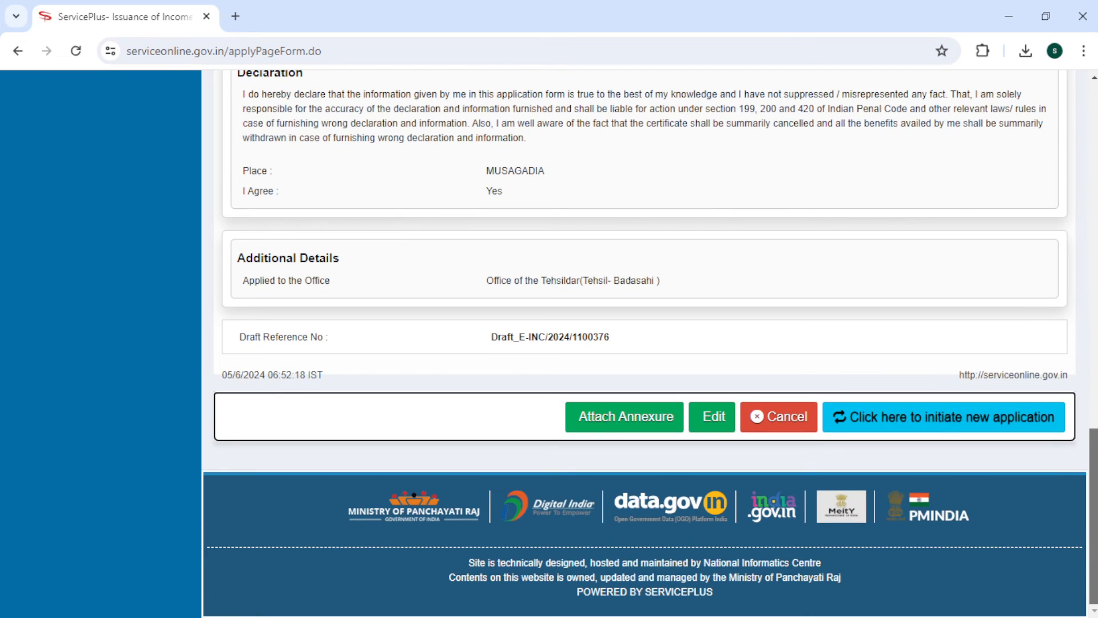
pyautogui.click(630, 418)
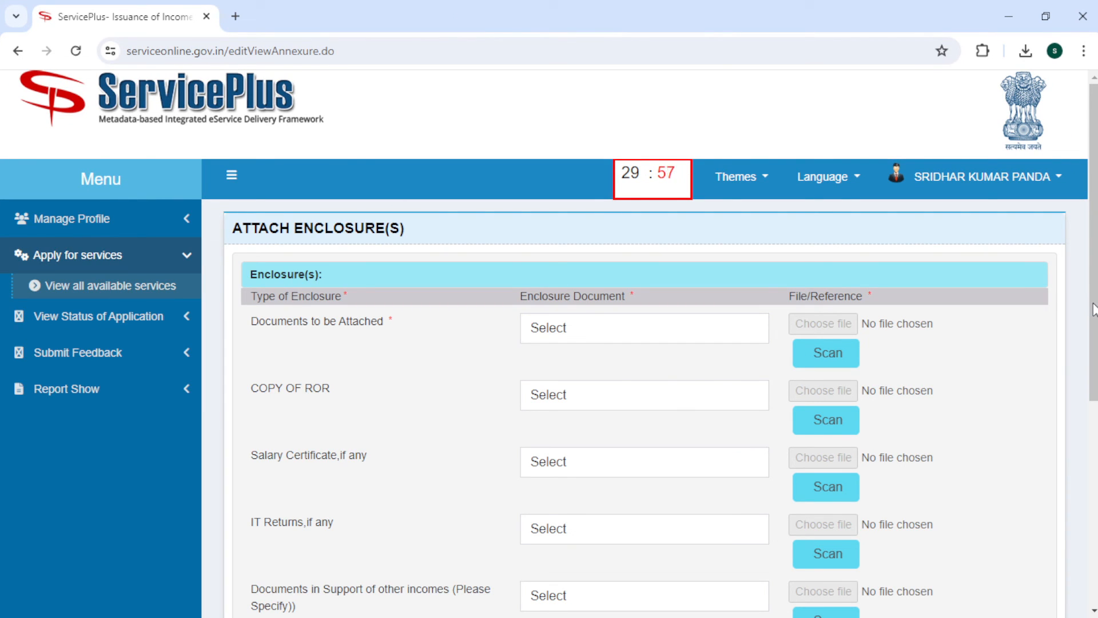
# - Attach the ROR file as 'Copy of ROR' under Documents to be Attached and save the annexure
pyautogui.click(686, 335)
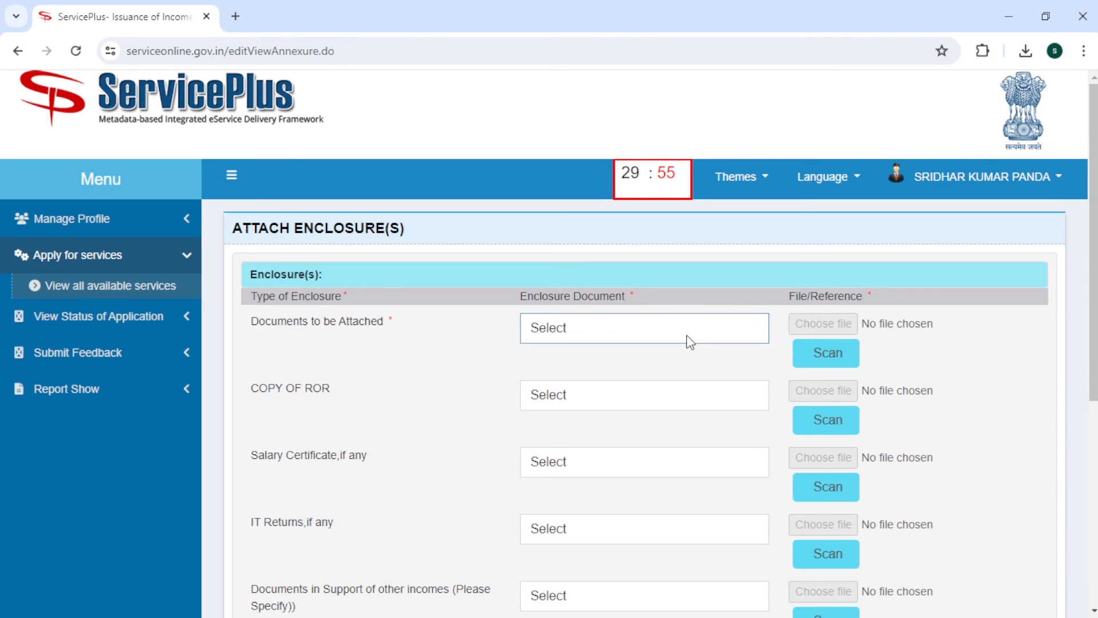
pyautogui.click(630, 388)
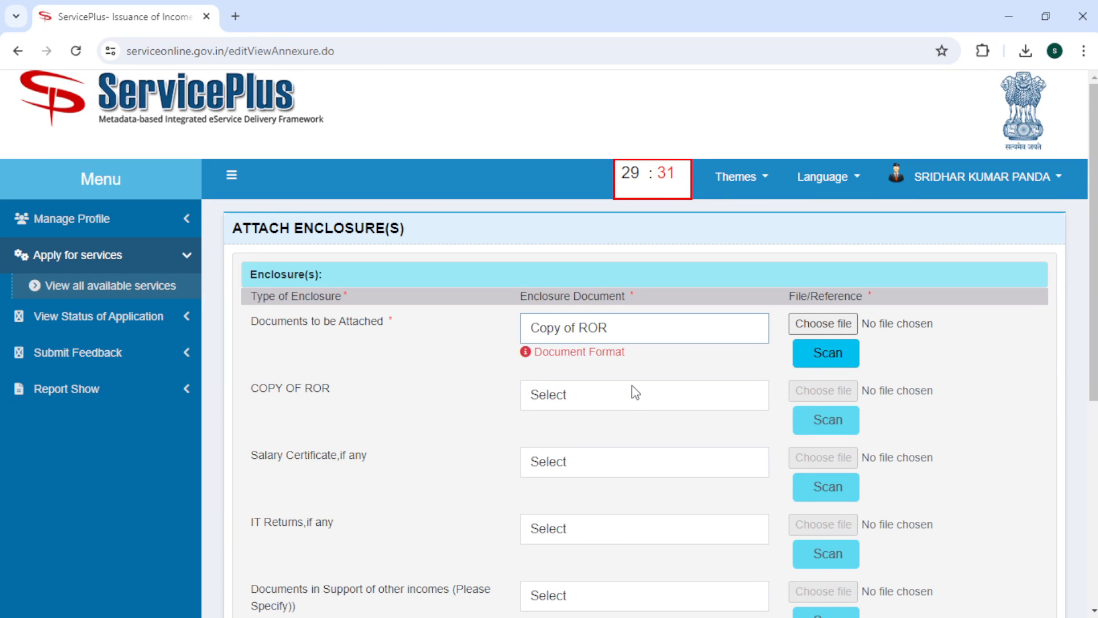
pyautogui.click(822, 324)
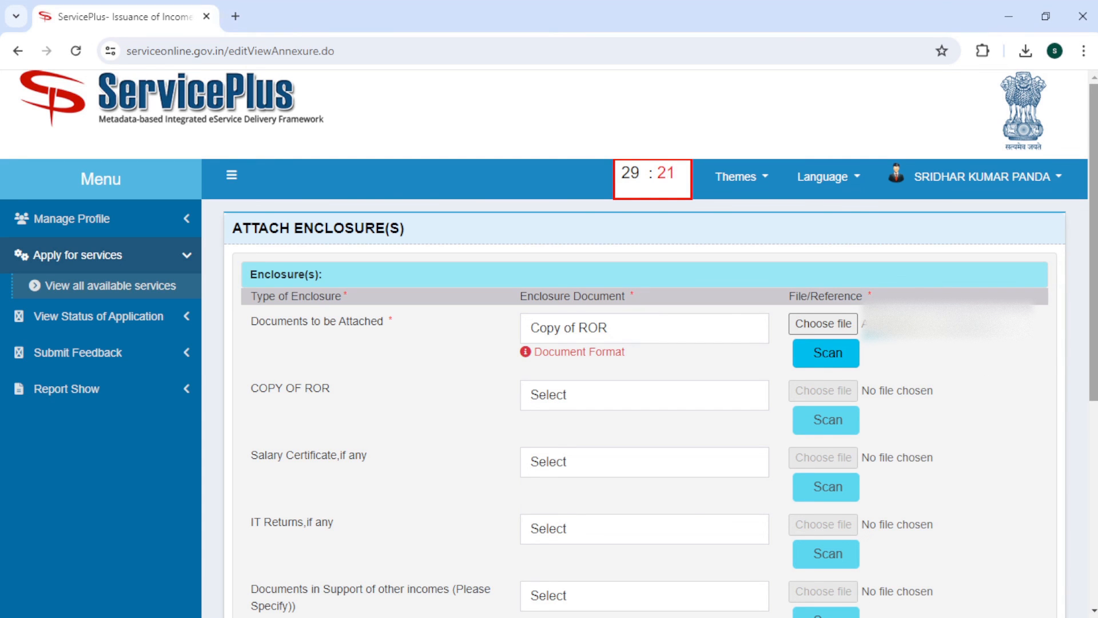
pyautogui.scroll(-4, 555, 457)
pyautogui.scroll(-2, 926, 538)
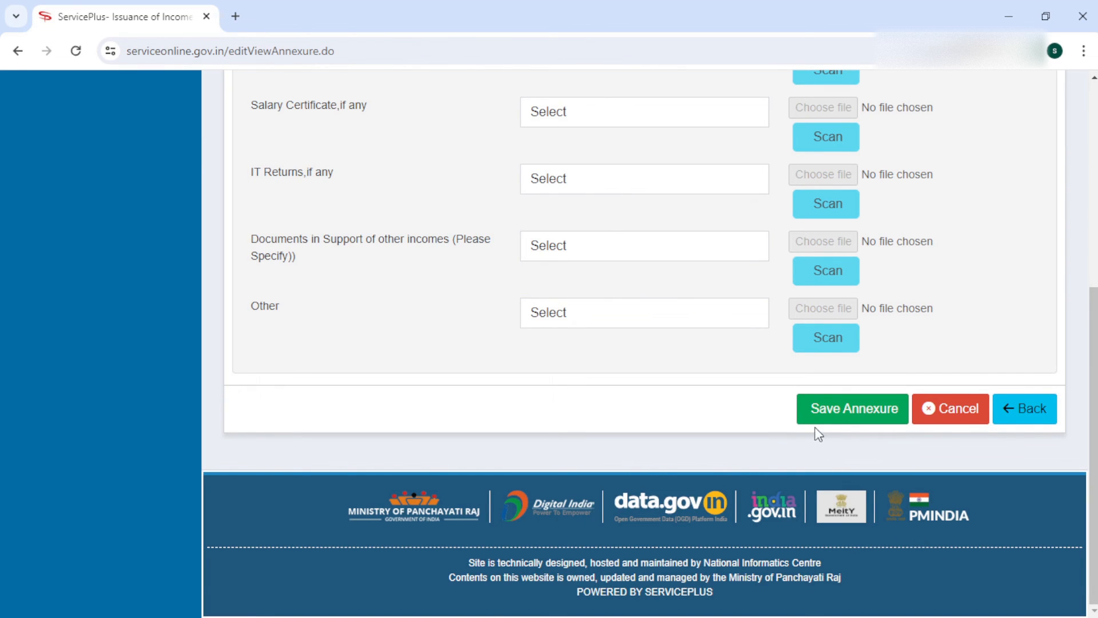
pyautogui.click(832, 415)
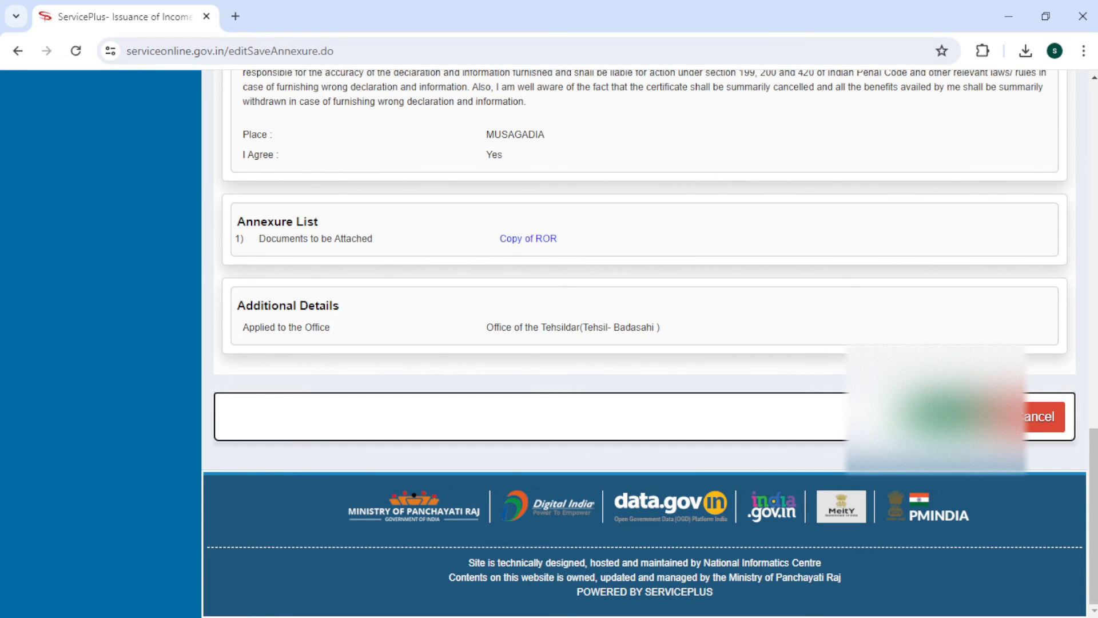
# - Submit the application and export its 05/06/2024 Form No. I acknowledgement to PDF
pyautogui.click(946, 417)
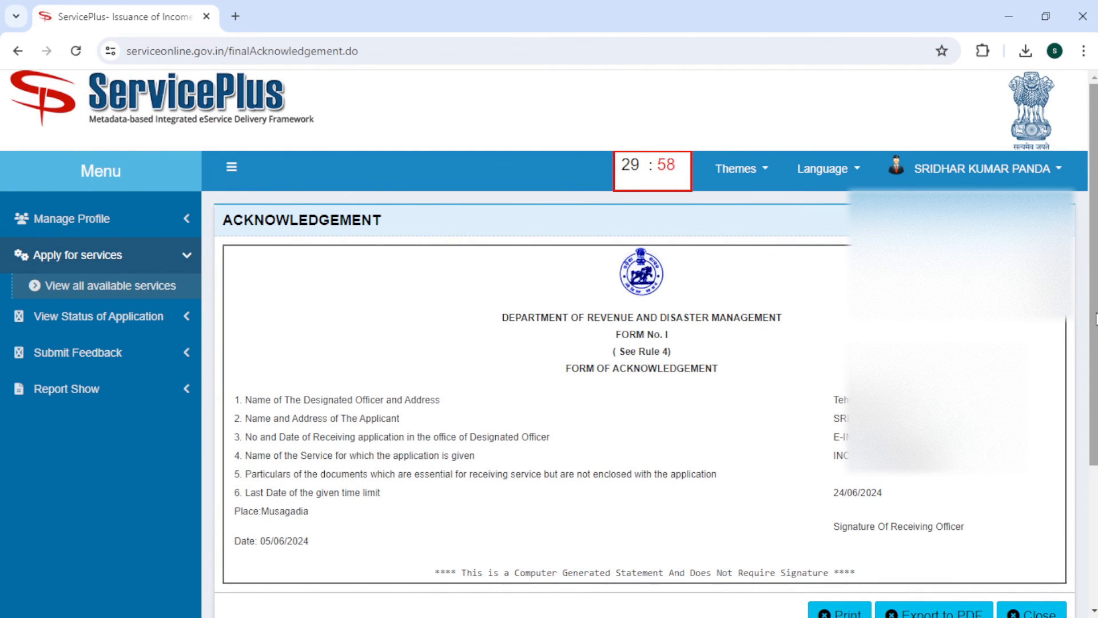
pyautogui.scroll(-3, 1095, 331)
pyautogui.scroll(-1, 549, 343)
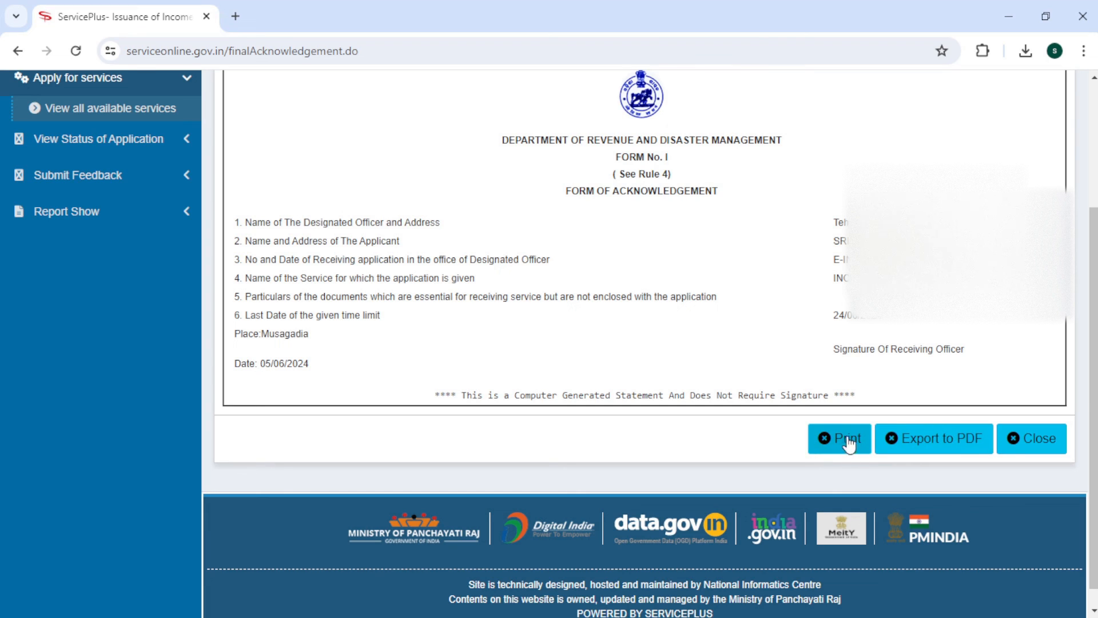
pyautogui.click(954, 442)
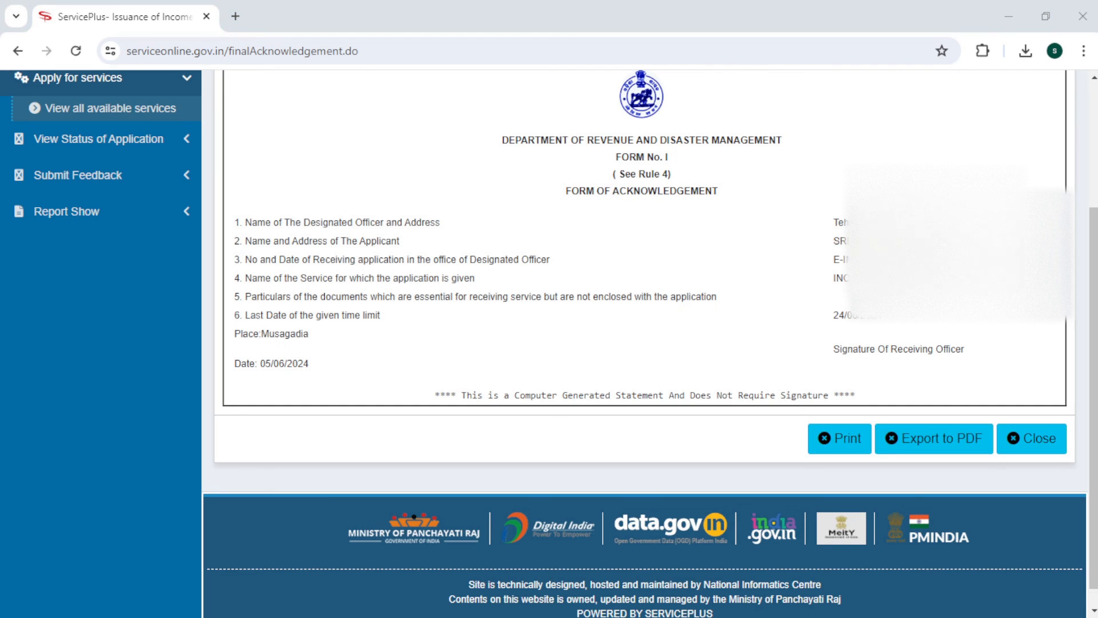